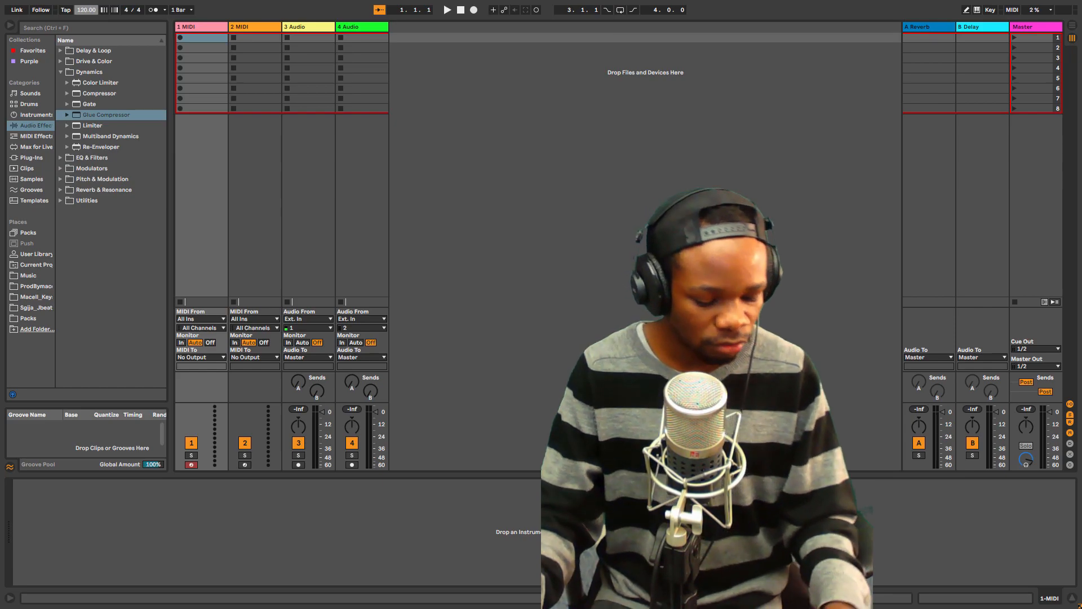
Set the project tempo to 113 BPM and raise the decay of the A Reverb return's Reverb to about 6.6 s
type("113")
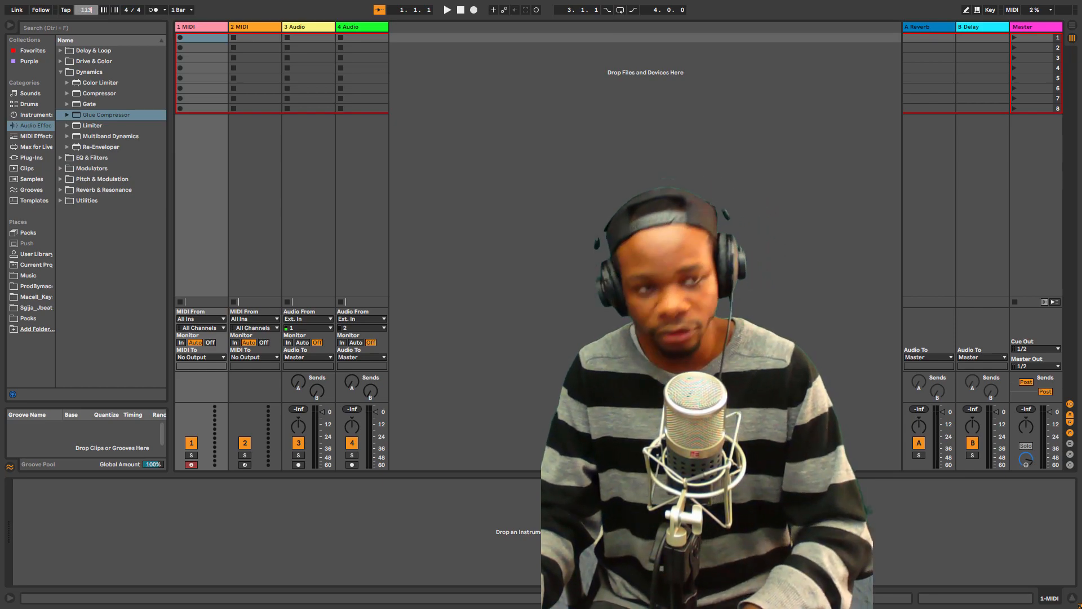
key("Return")
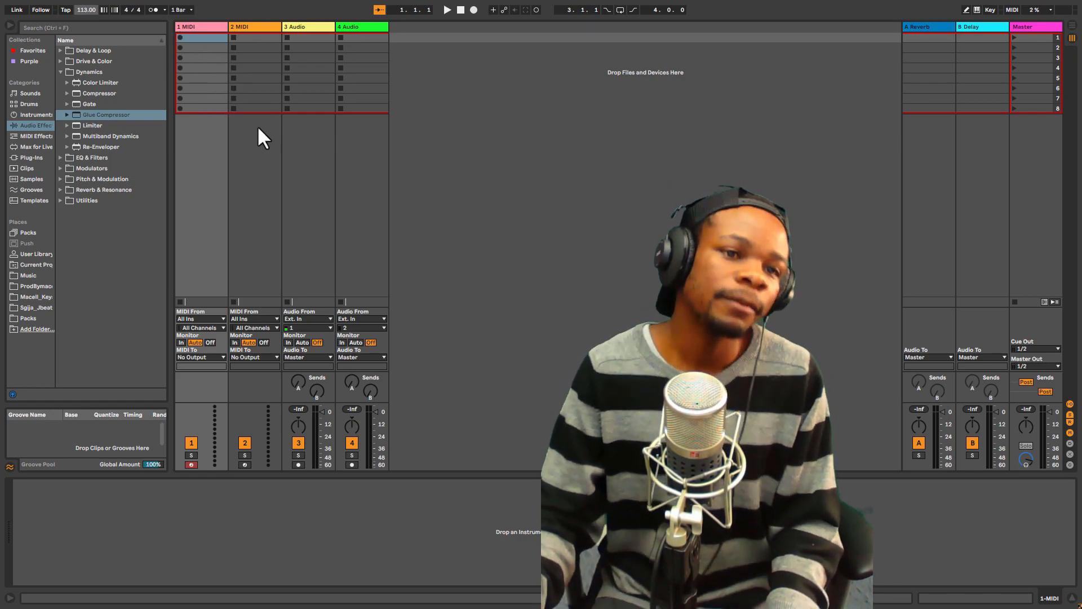
left_click(918, 27)
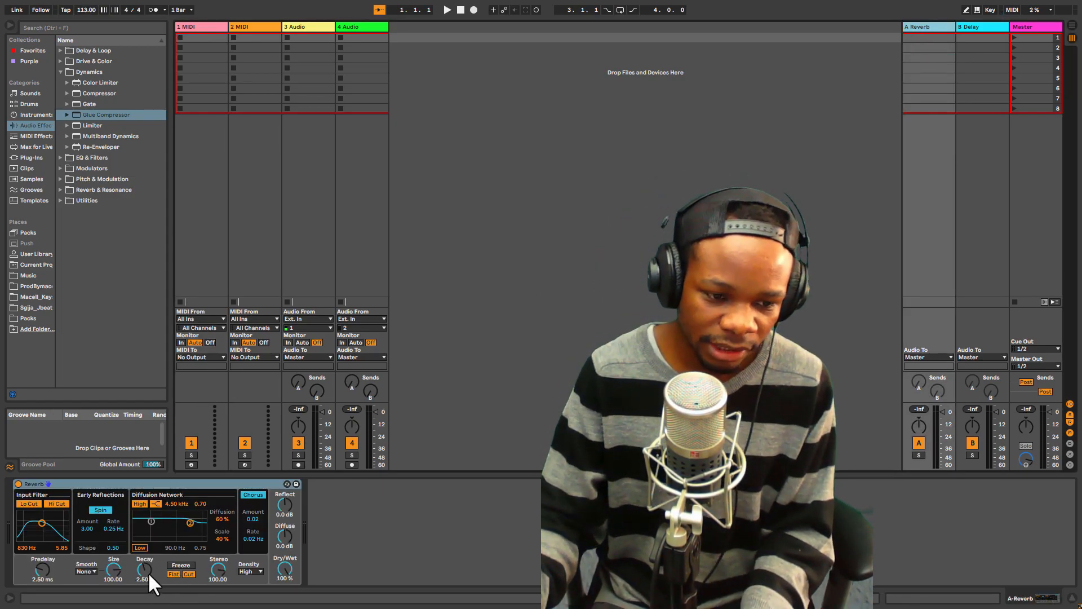
left_click_drag(146, 569, 146, 548)
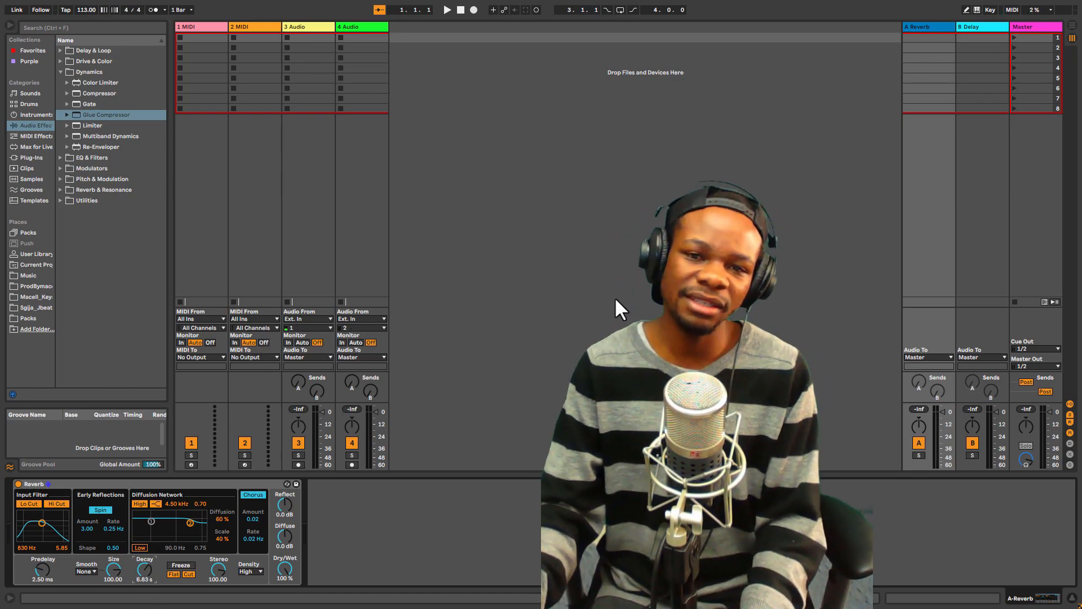
On the B Delay return, set the left delay time to 2, the right to 4 and the feedback to 41%
left_click(990, 28)
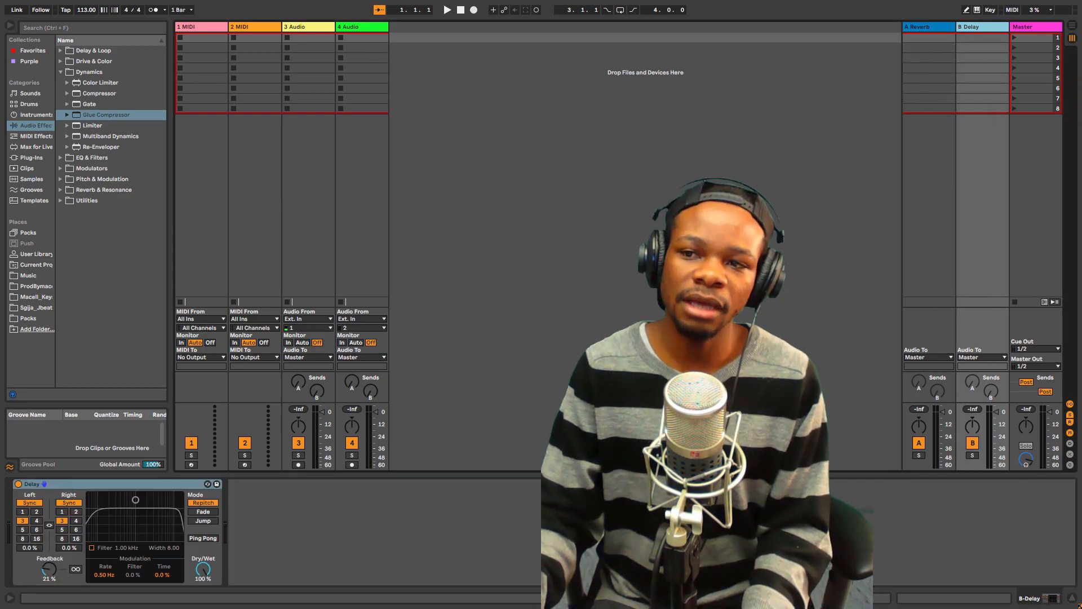
left_click(76, 519)
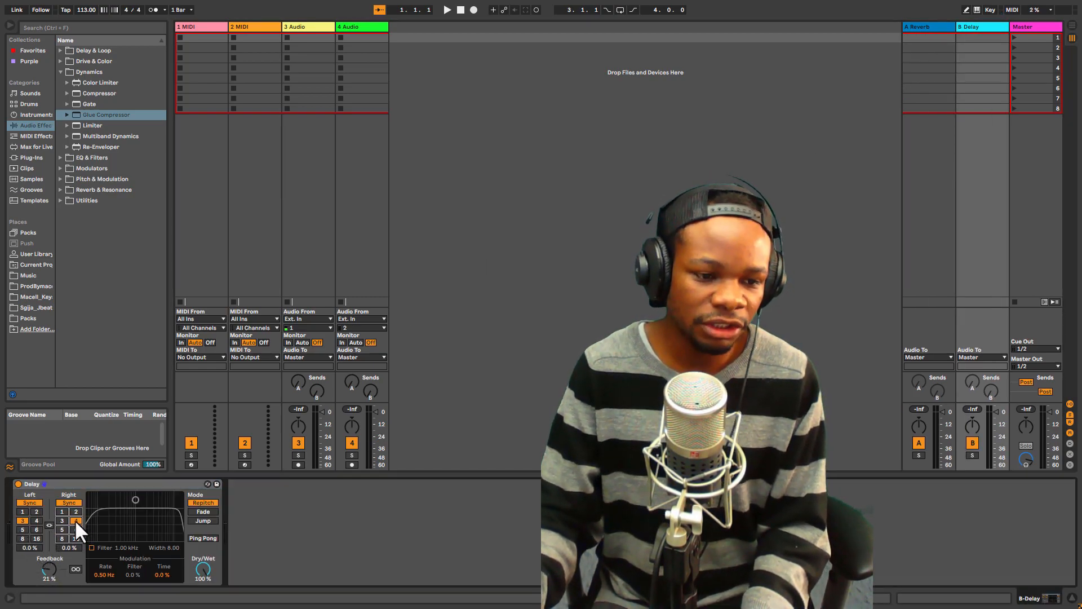
left_click(33, 509)
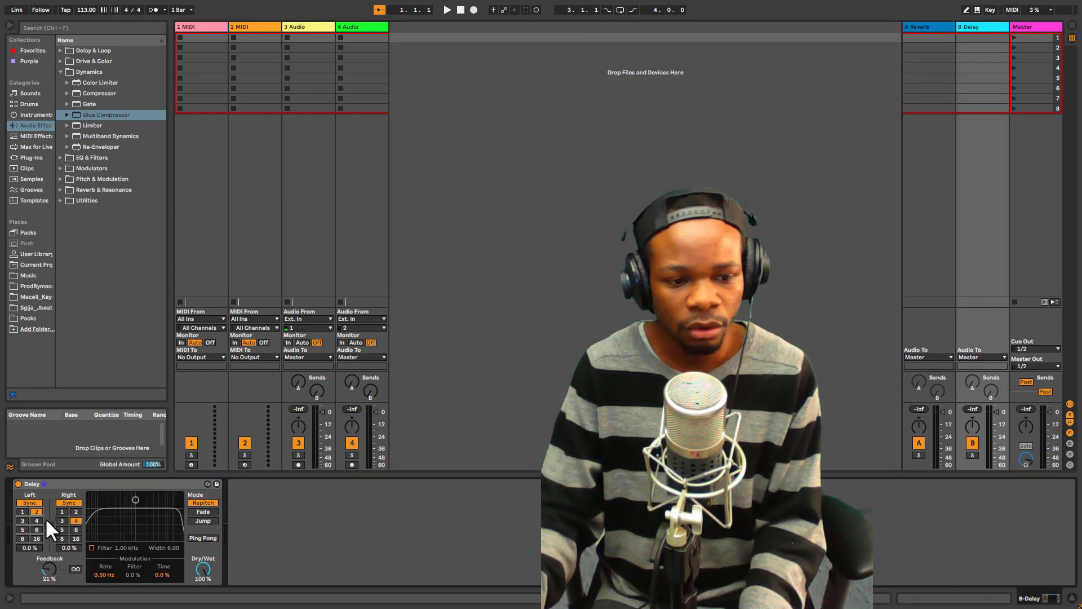
left_click(21, 511)
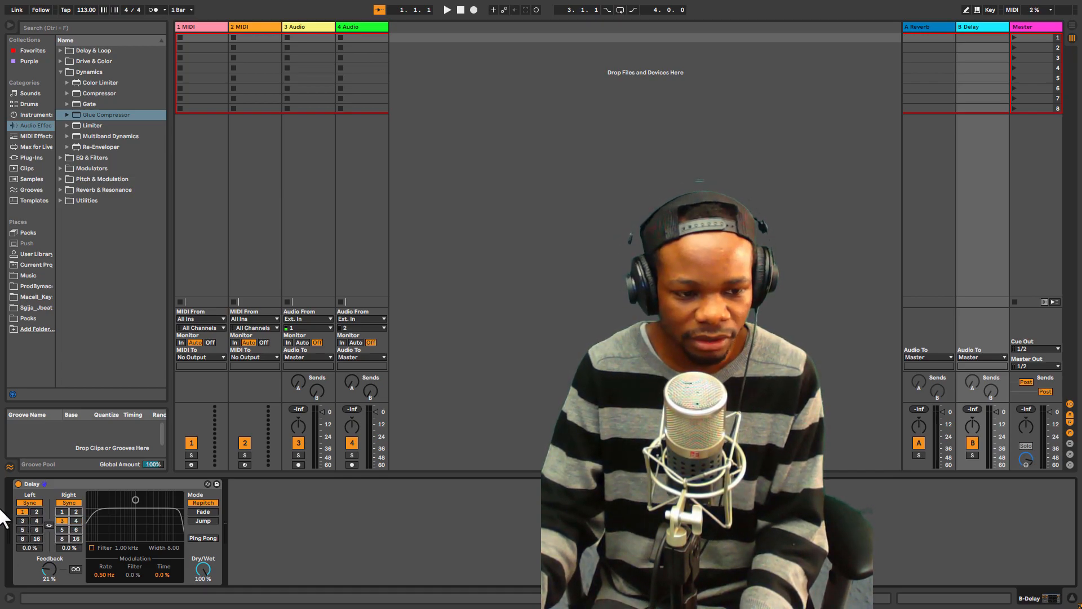
left_click(36, 519)
left_click(33, 511)
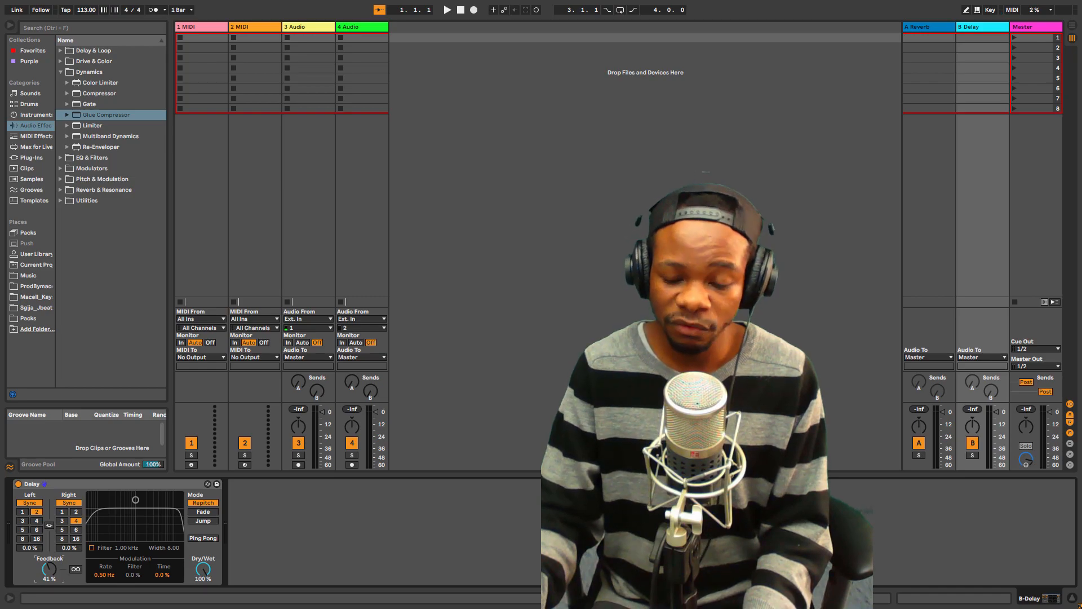
Add a Glue Compressor to the Master track and enable its Soft clipping
left_click(1036, 28)
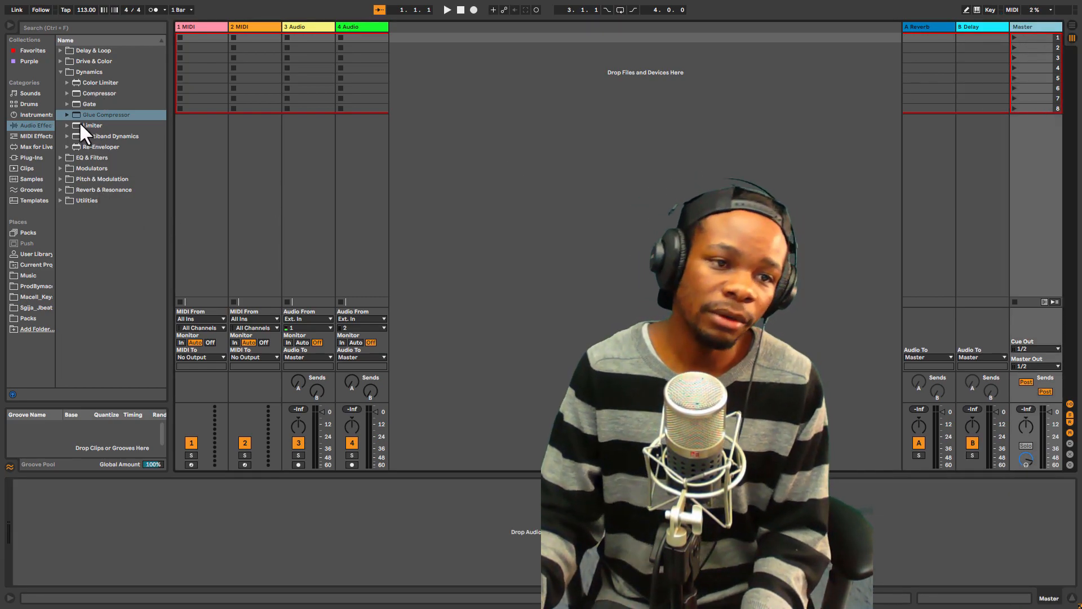
left_click_drag(87, 114, 1044, 256)
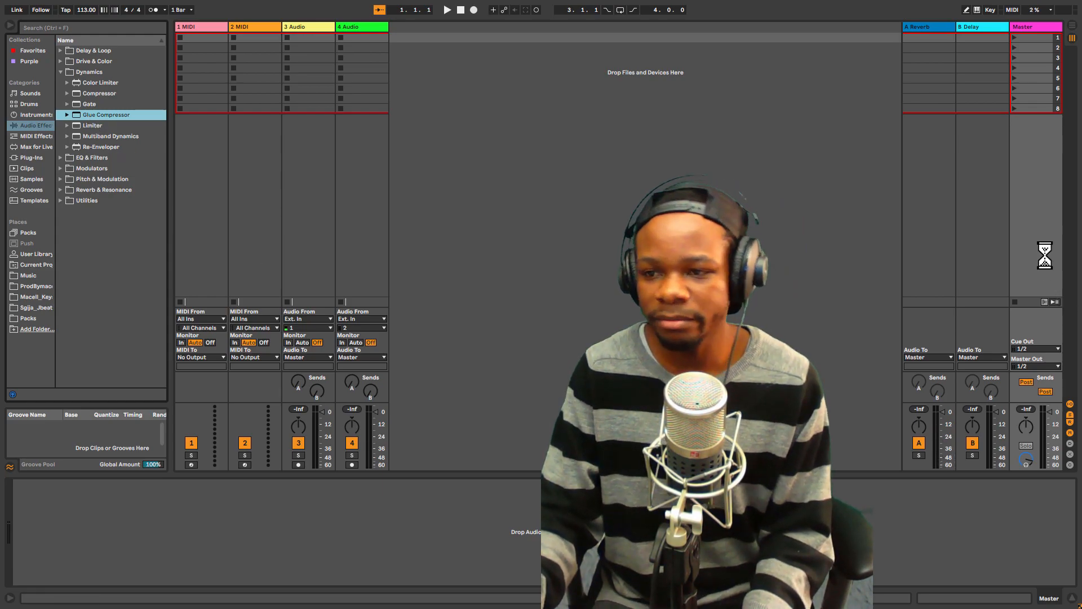
left_click(151, 502)
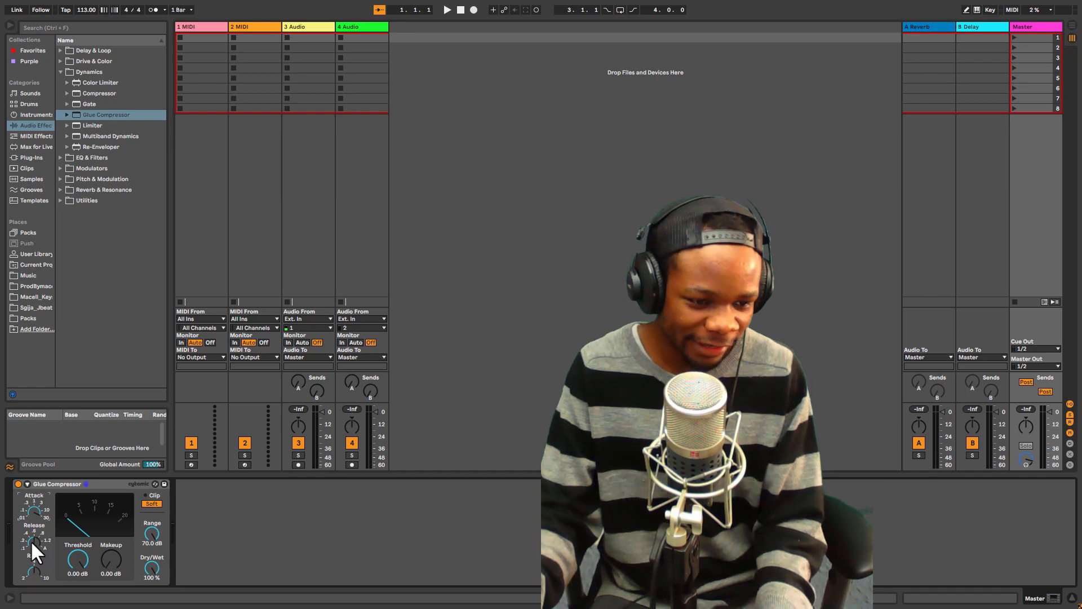
left_click(34, 511)
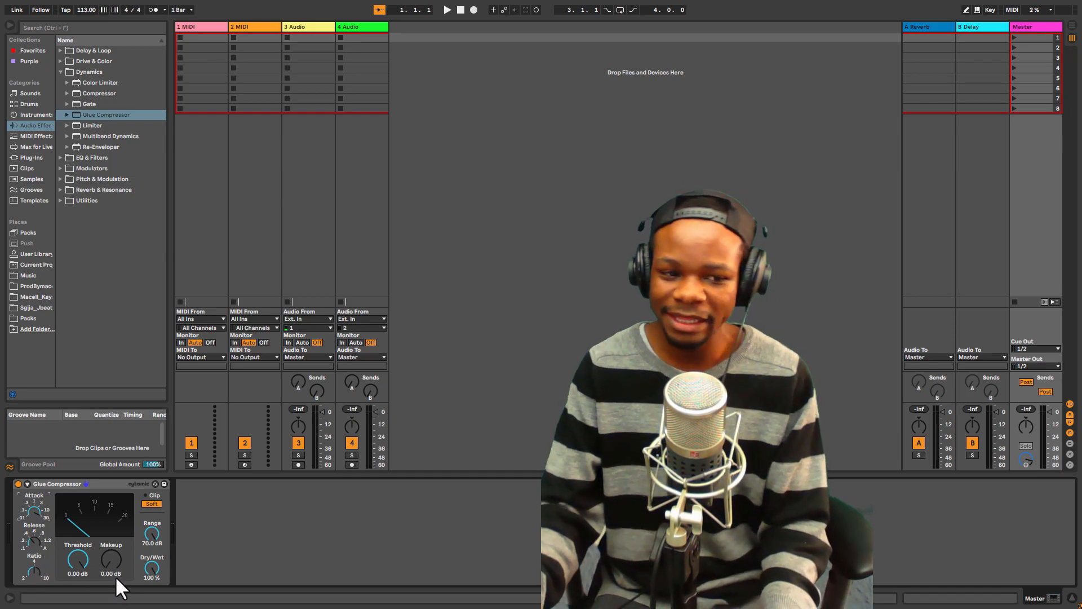
Switch to the Arrangement view and leave full-screen mode
left_click(1072, 26)
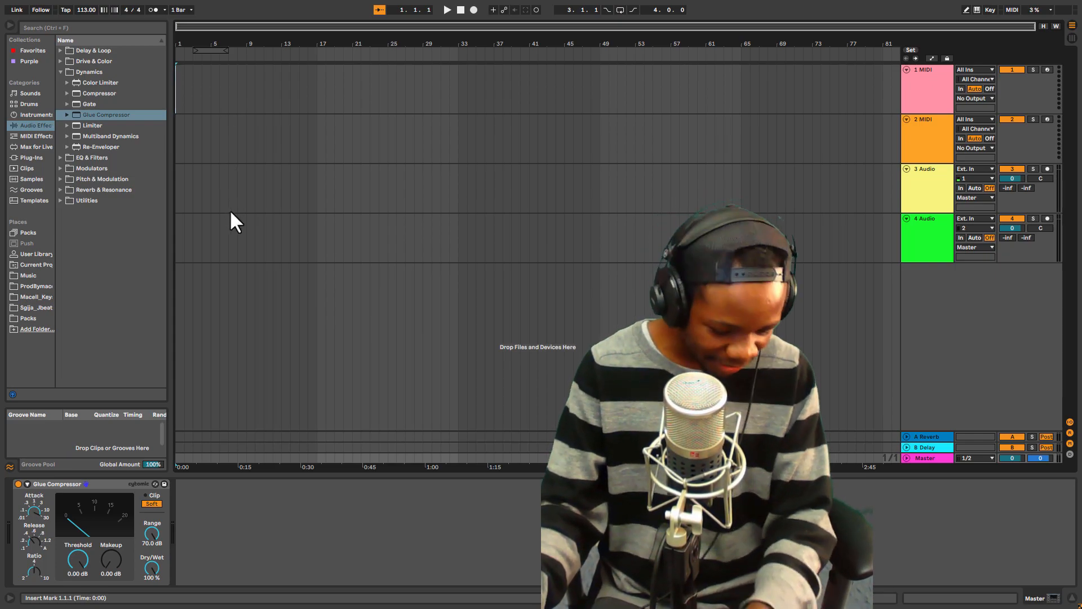
key("F11")
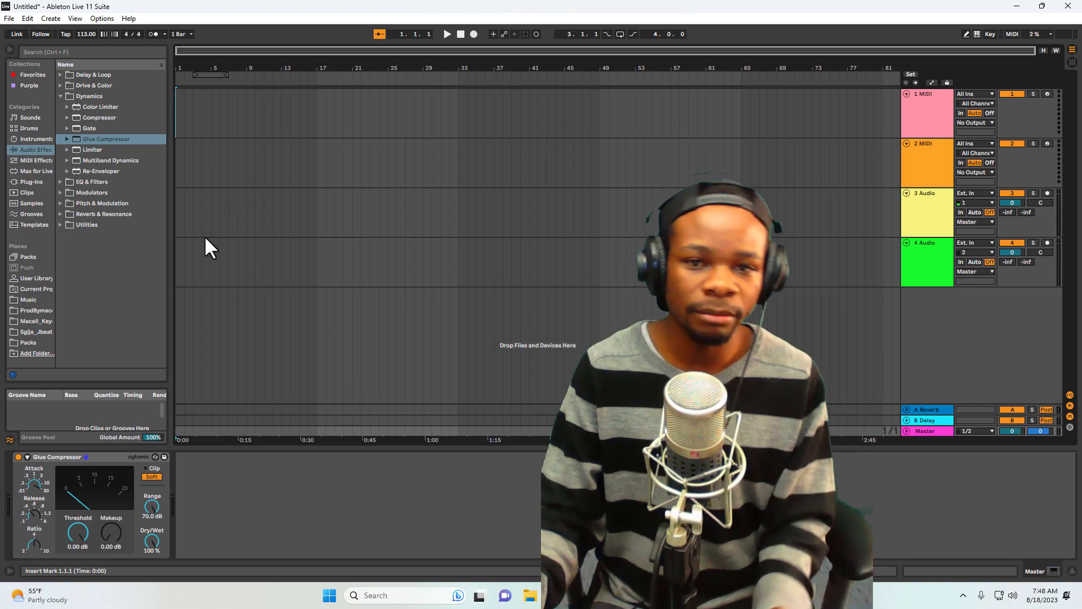
left_click(8, 17)
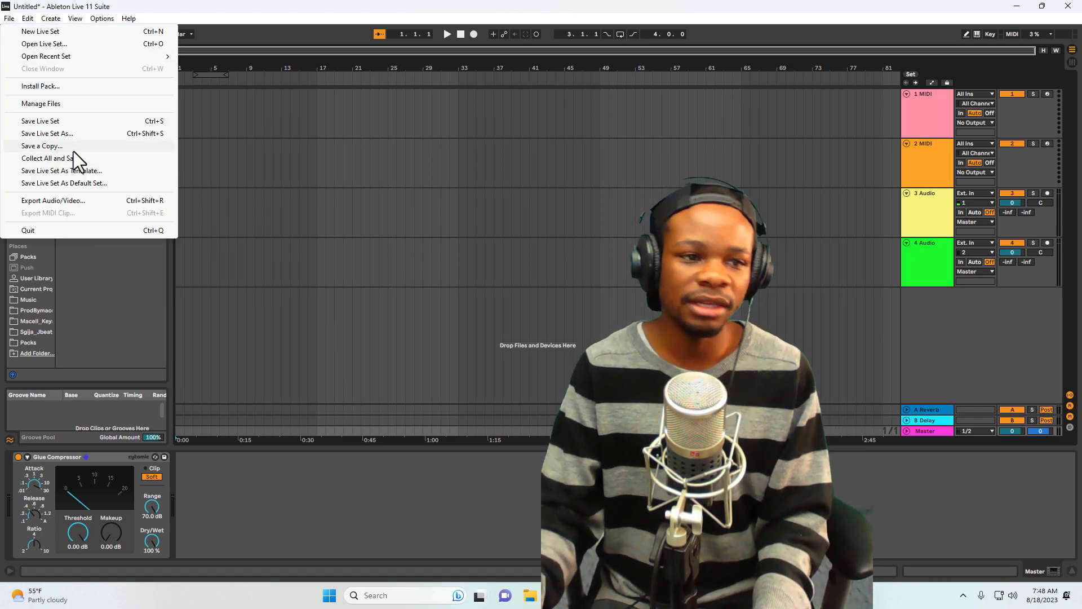
left_click(59, 133)
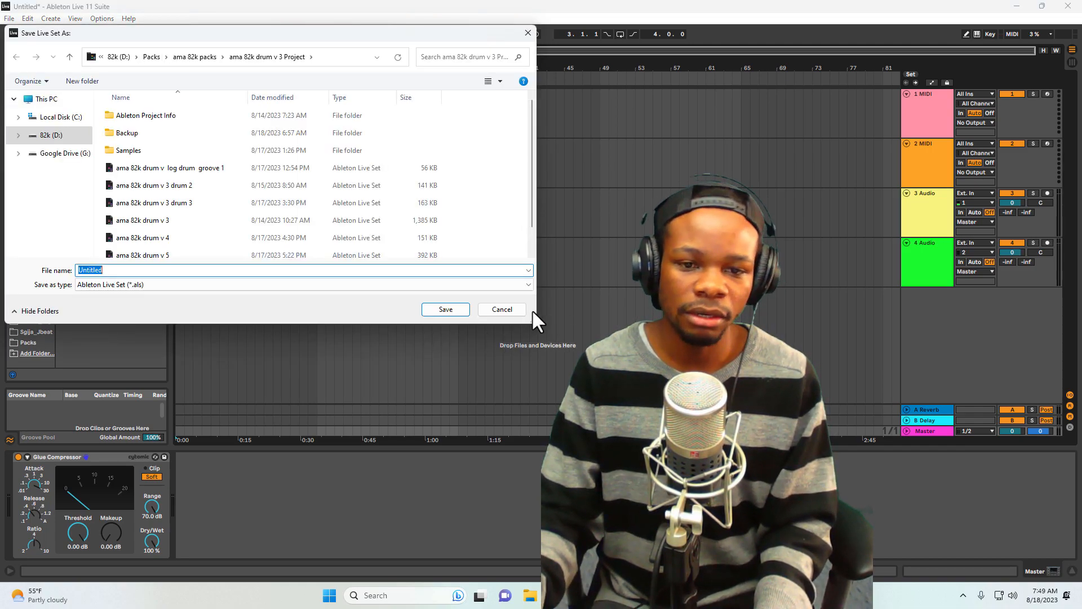
left_click(515, 310)
Save the Live Set as a template named "ama 82k"
left_click(11, 18)
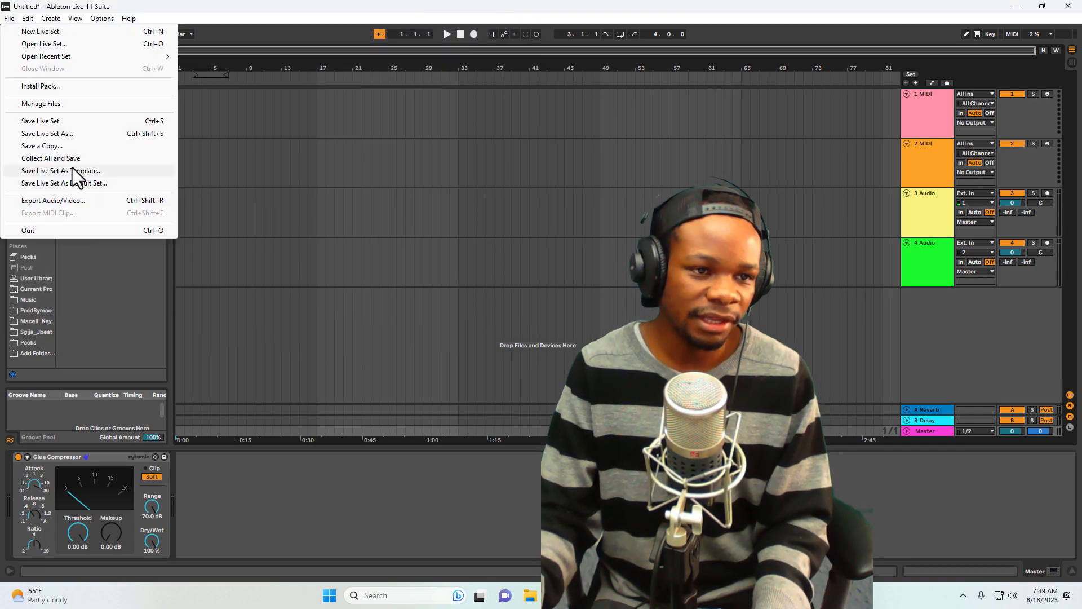
left_click(65, 171)
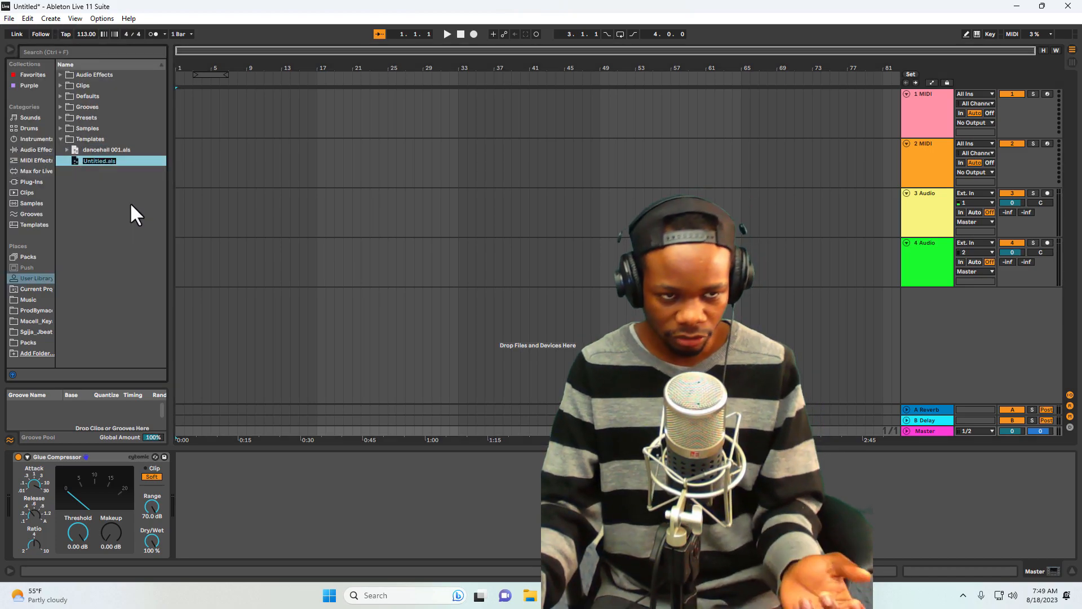
type("am")
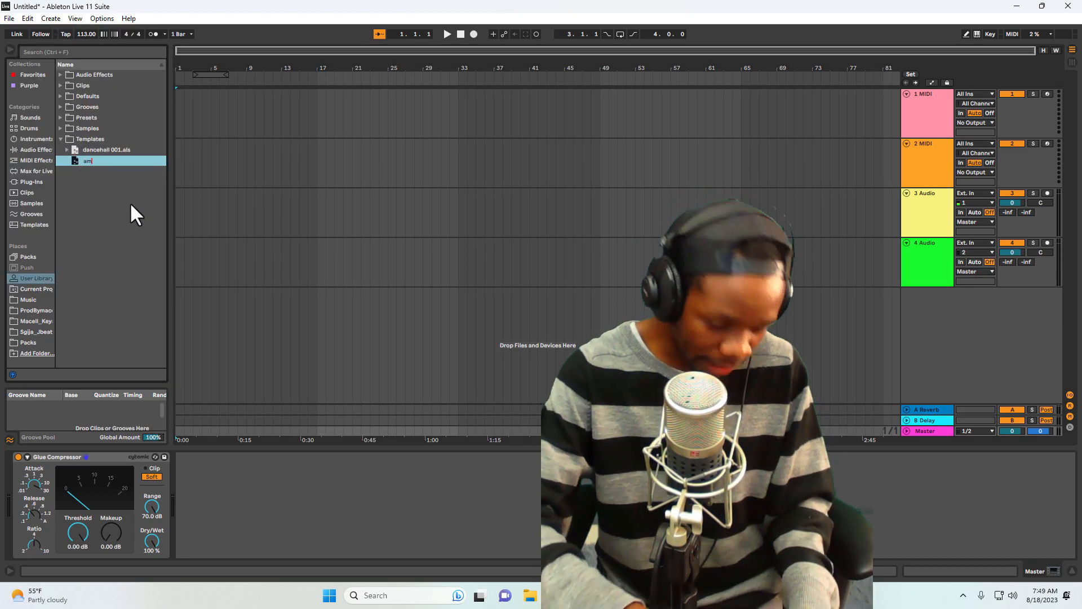
type("a 8")
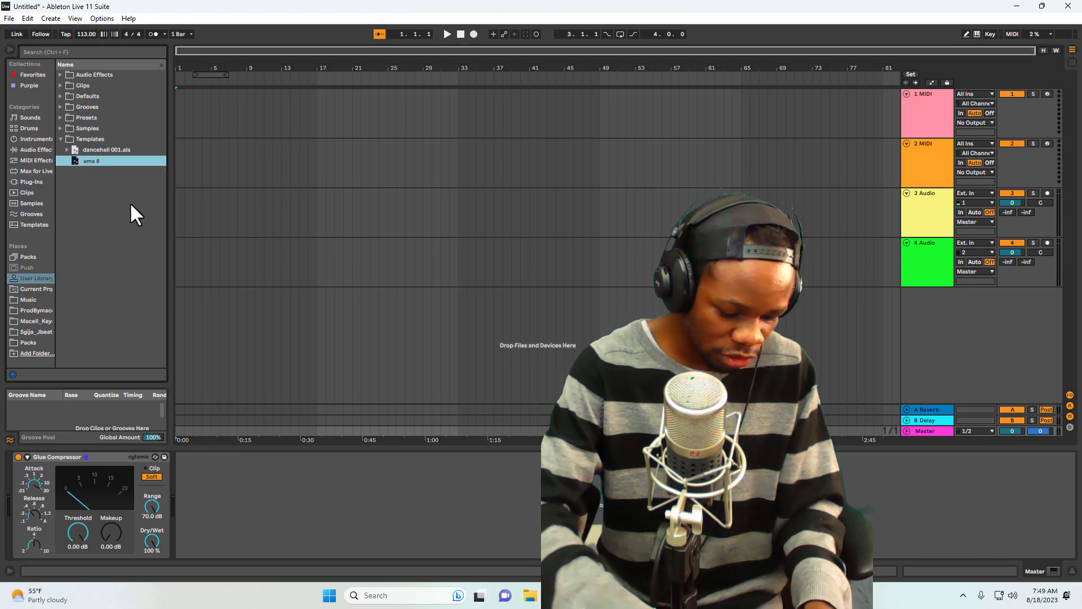
type("2k")
key("Return")
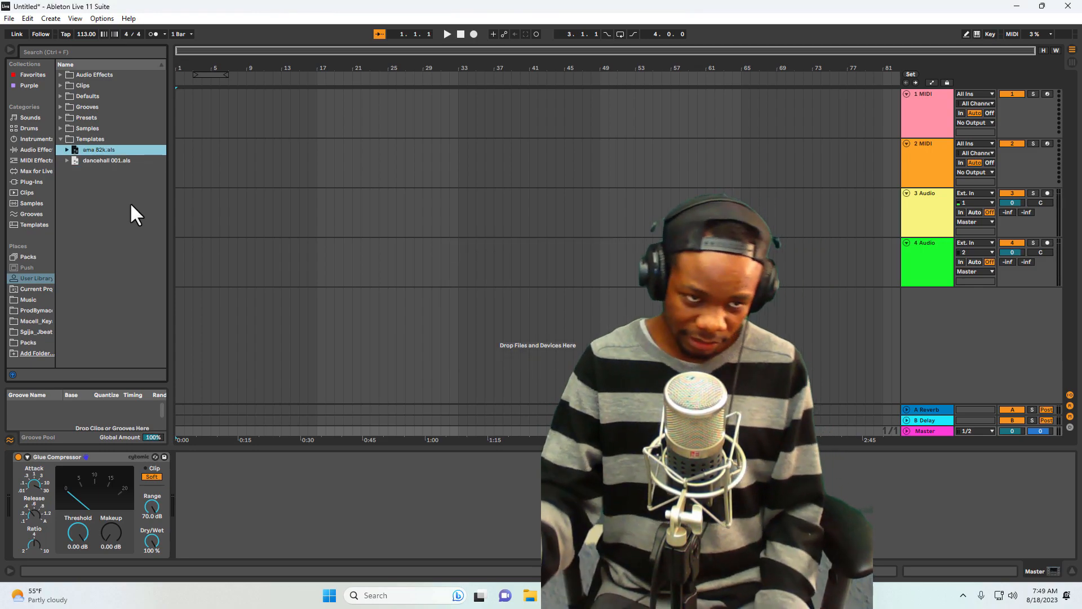
Look over the available options for the ama 82k template, dismiss them and return to full-screen mode
right_click(94, 146)
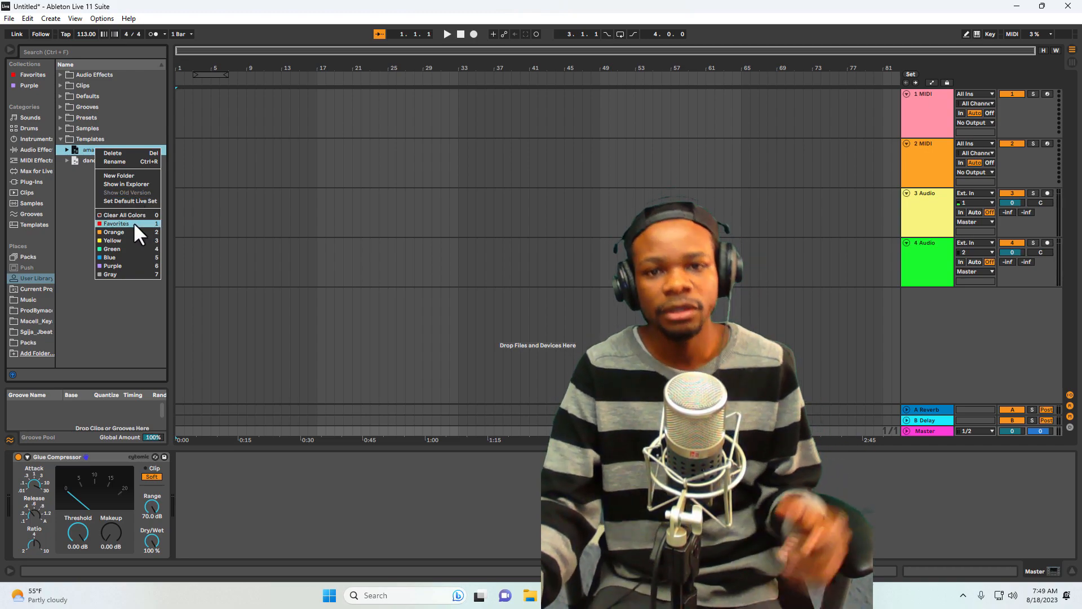
left_click(110, 327)
key("F11")
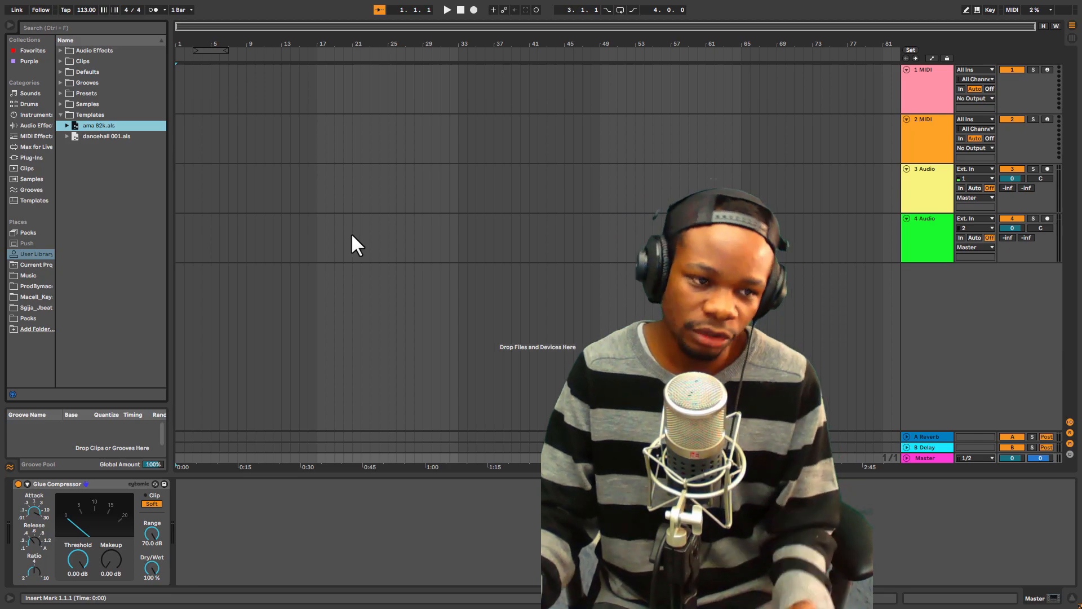
Place the "ama 82k drum loop v.2 groove 07 BPM 112 FULL" sample on the first track at bar 17 and show its clip details
left_click(31, 318)
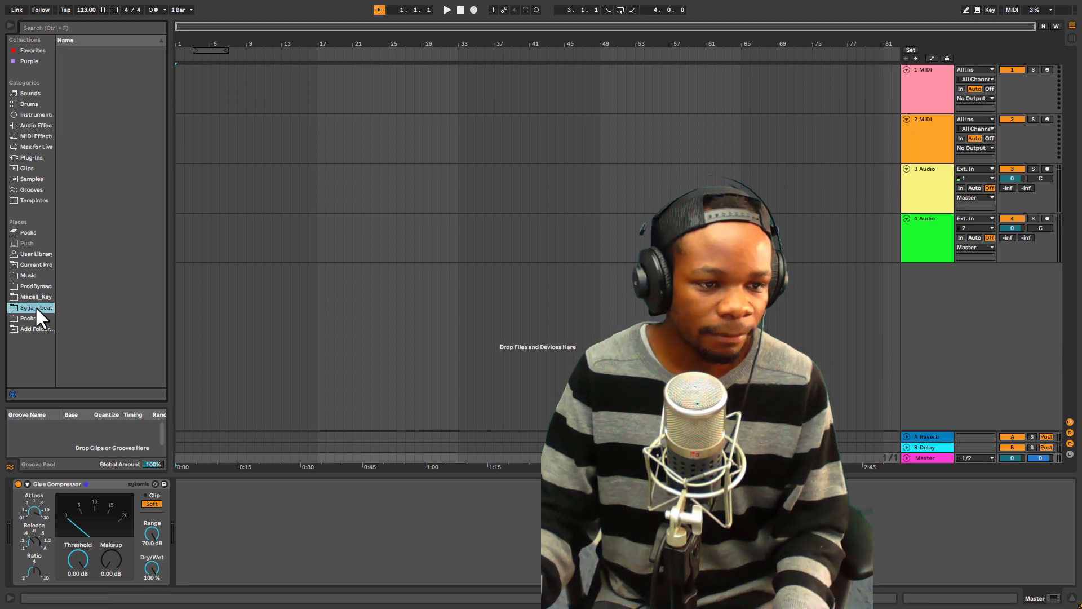
left_click_drag(114, 243, 318, 99)
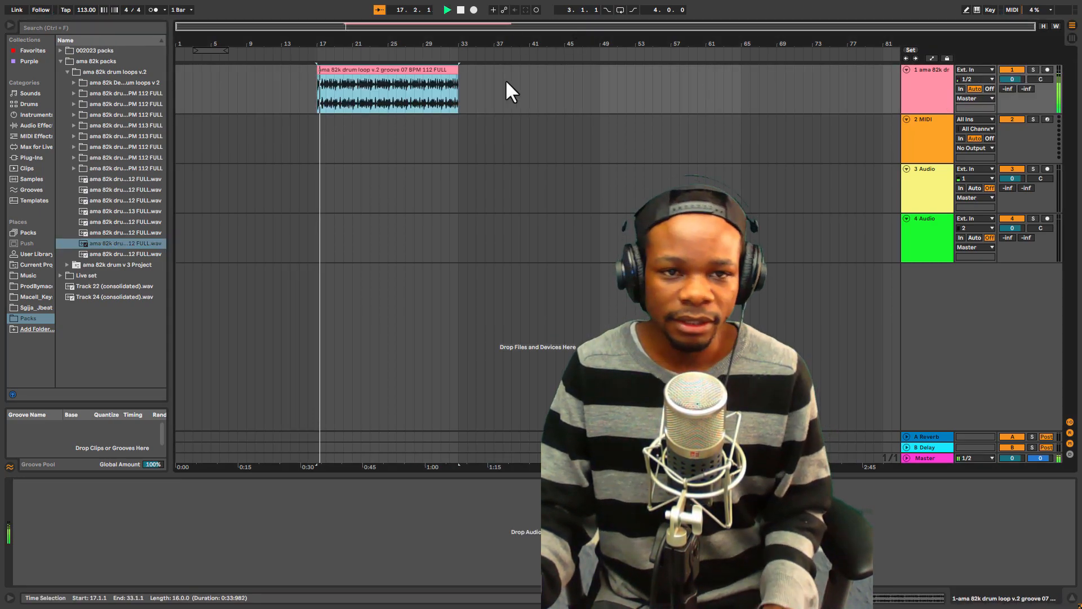
left_click(347, 68)
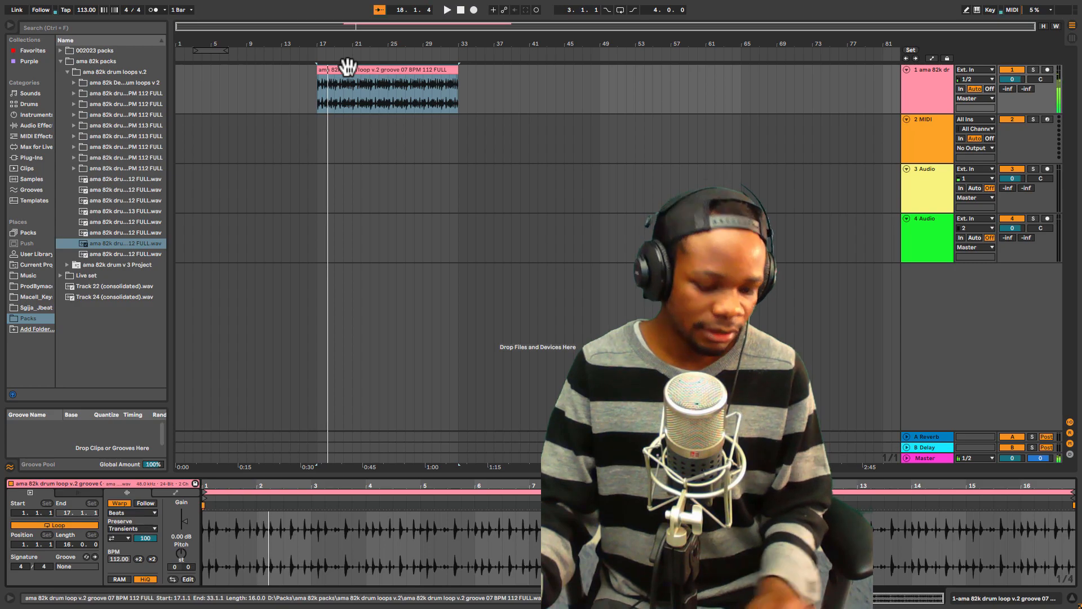
Switch to the Session view, enlarge the mixer's volume meters and show the Master track's Glue Compressor
key("Tab")
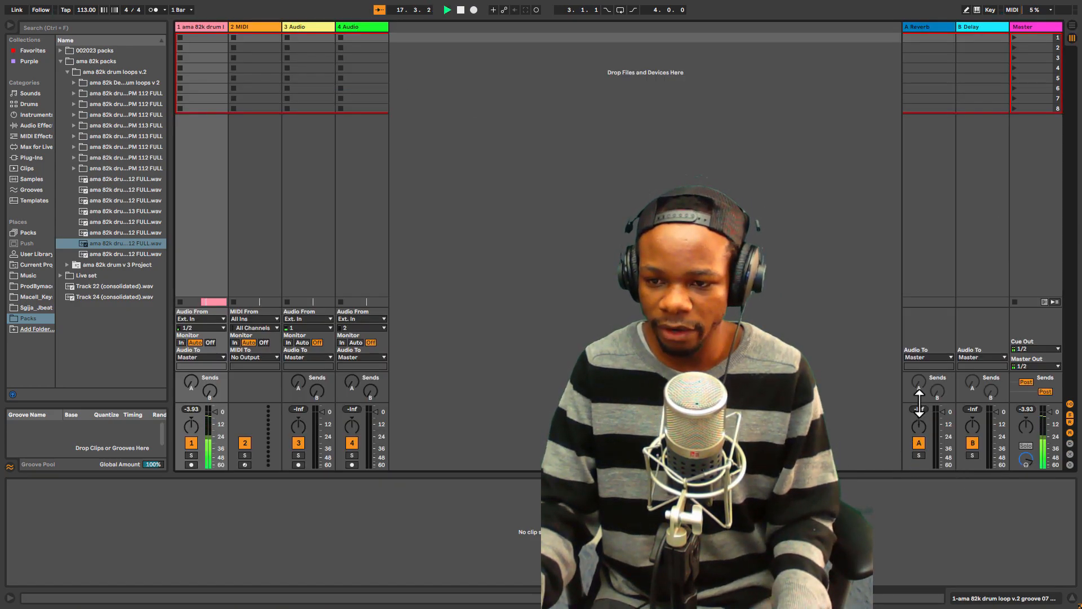
left_click_drag(918, 403, 892, 100)
left_click(1044, 37)
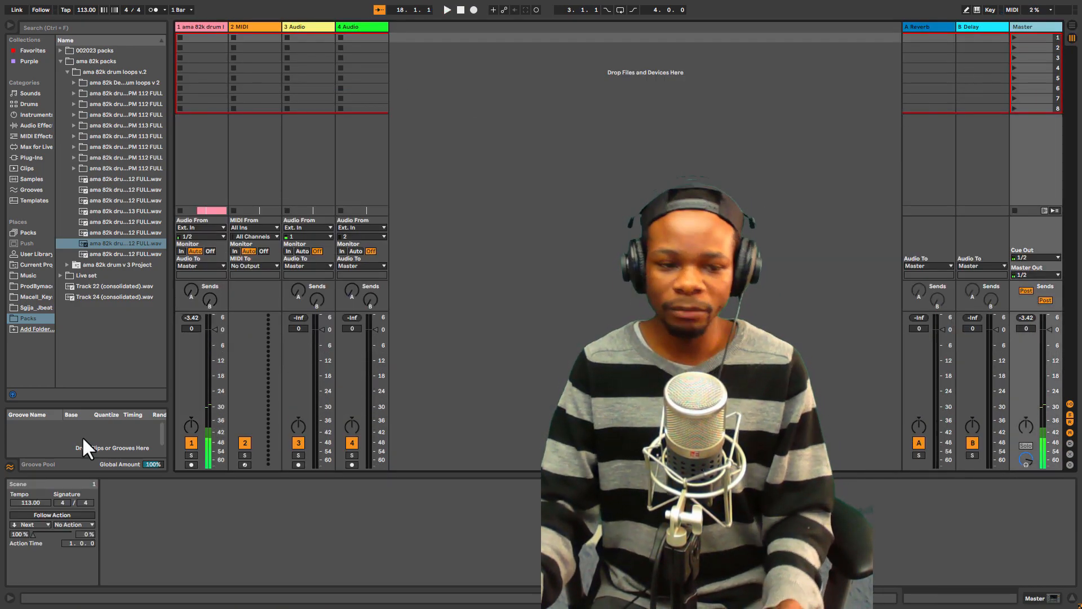
left_click(1057, 597)
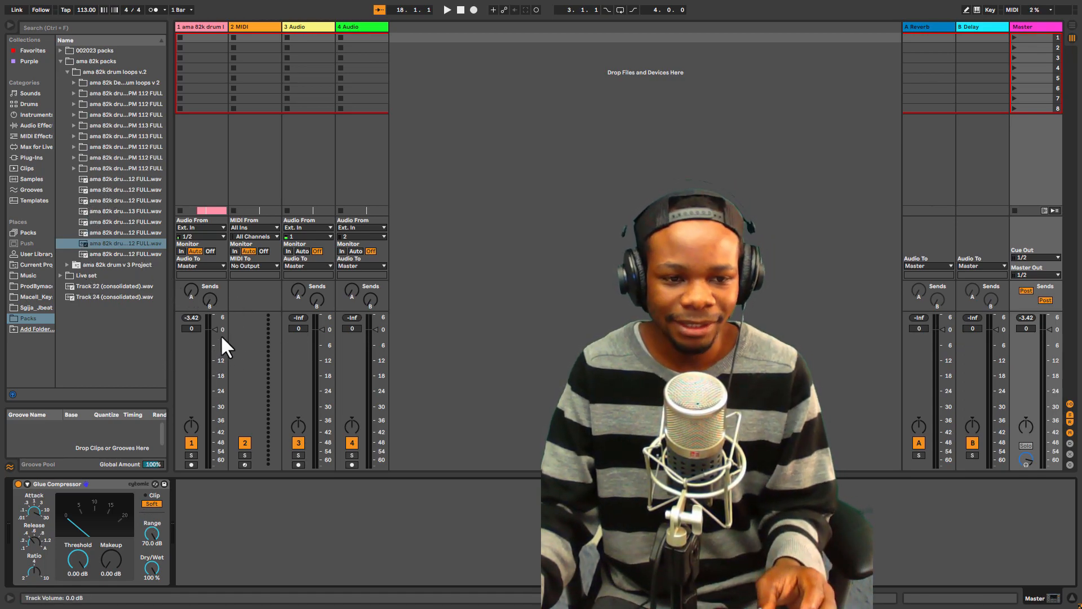
Bypass the Master's Glue Compressor, raise the drum loop track's volume to 6.0 dB and start playback
left_click_drag(226, 338, 226, 336)
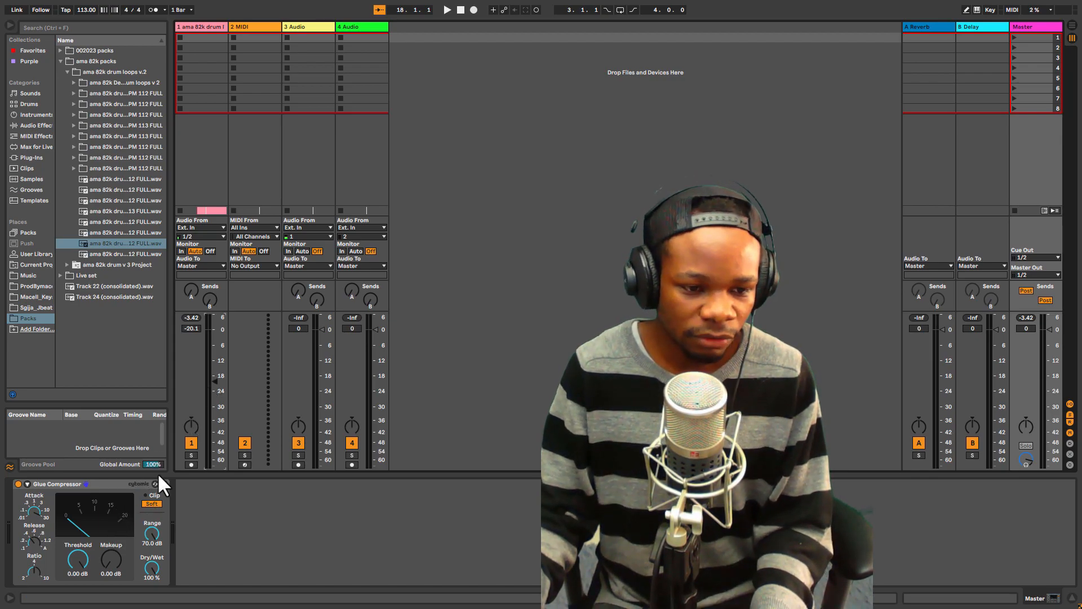
left_click(18, 483)
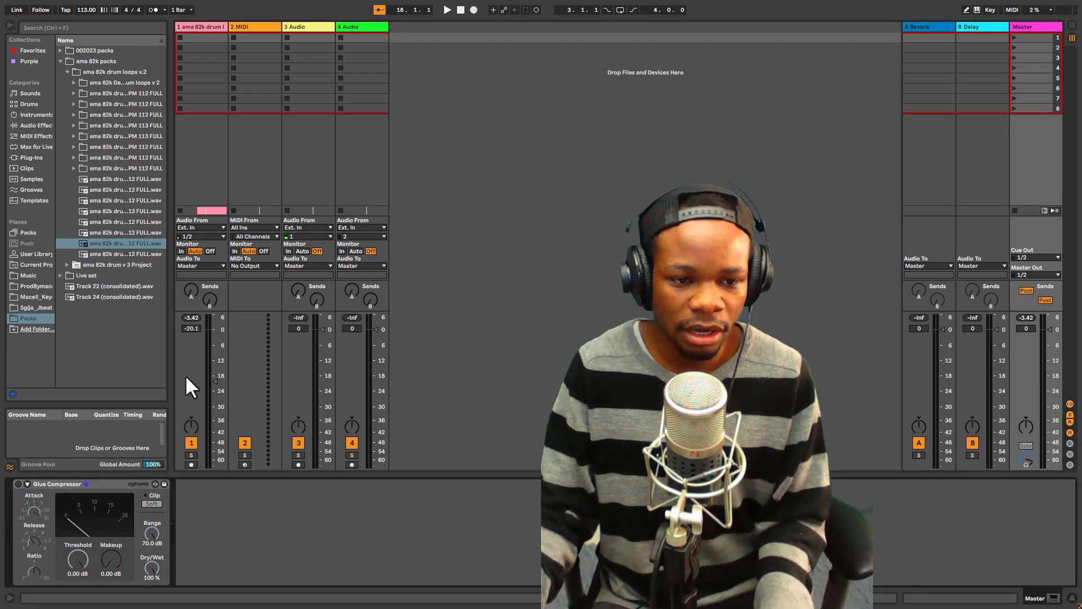
left_click_drag(219, 380, 219, 378)
key("space")
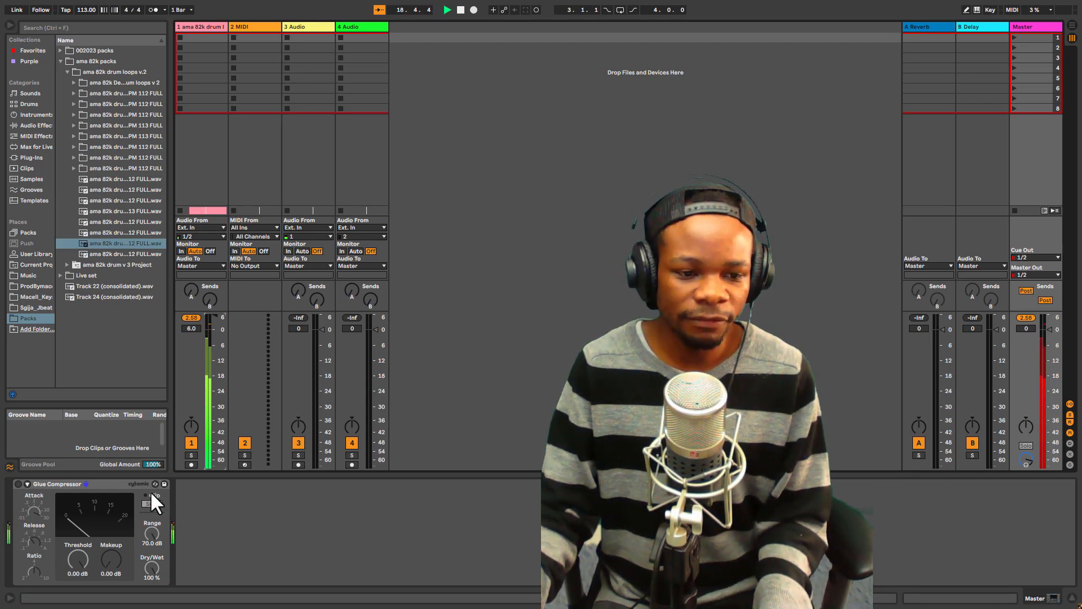
Re-enable the Master's Glue Compressor during playback to compare the level, and stop the loop
left_click(18, 484)
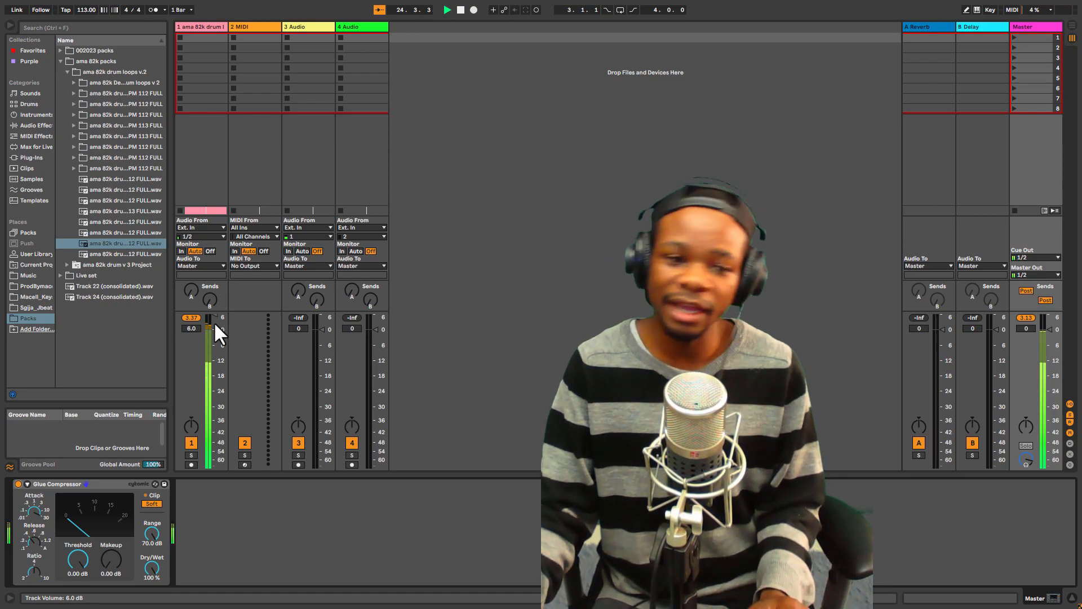
key("space")
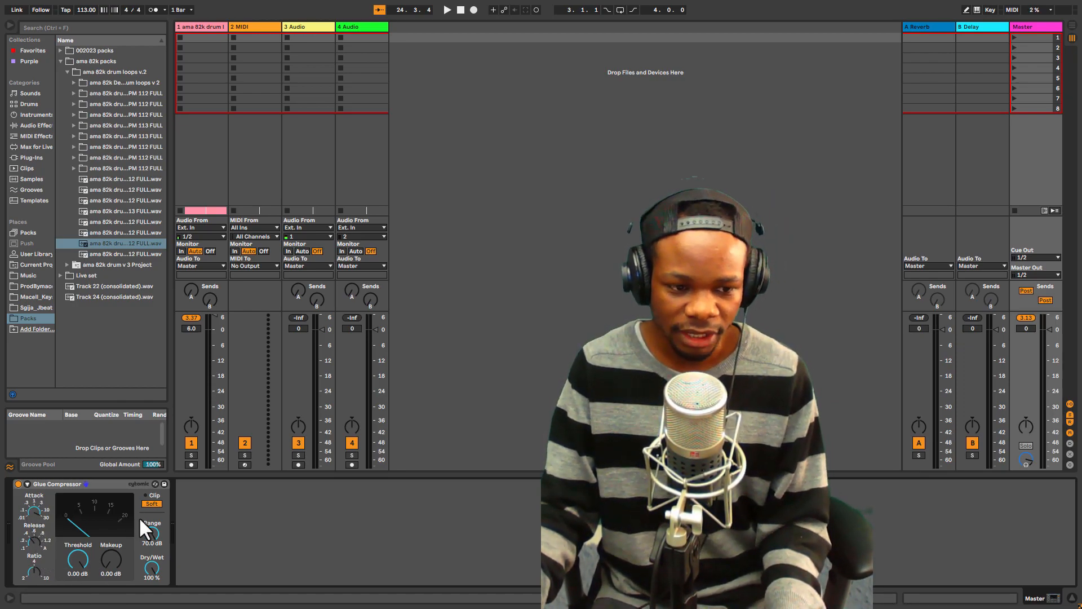
Lower the Master Glue Compressor's threshold to -24.1 dB during playback and try its release and attack controls
key("space")
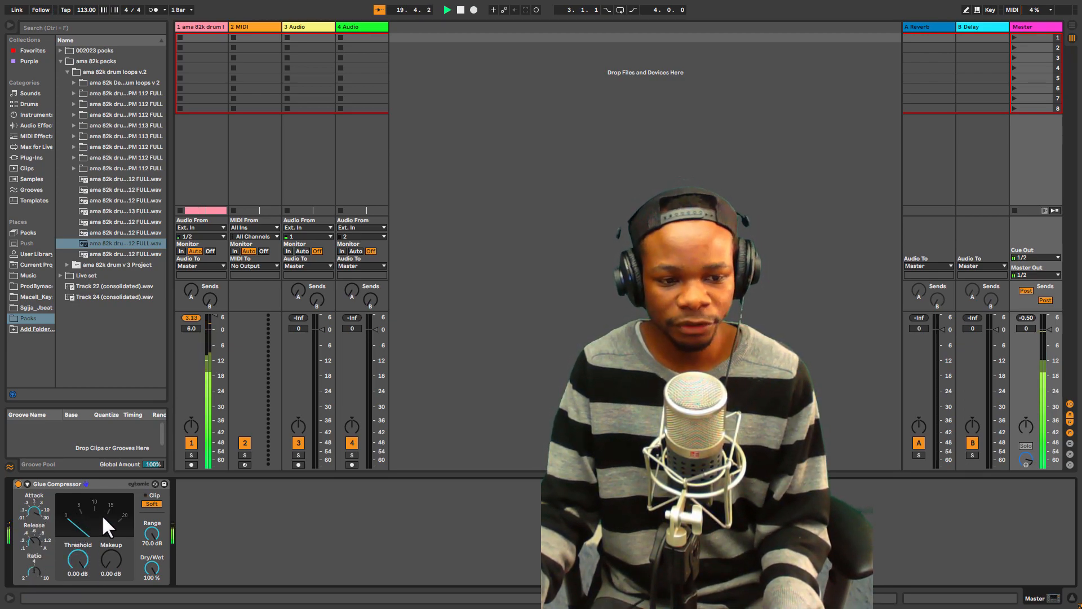
left_click_drag(78, 552, 76, 574)
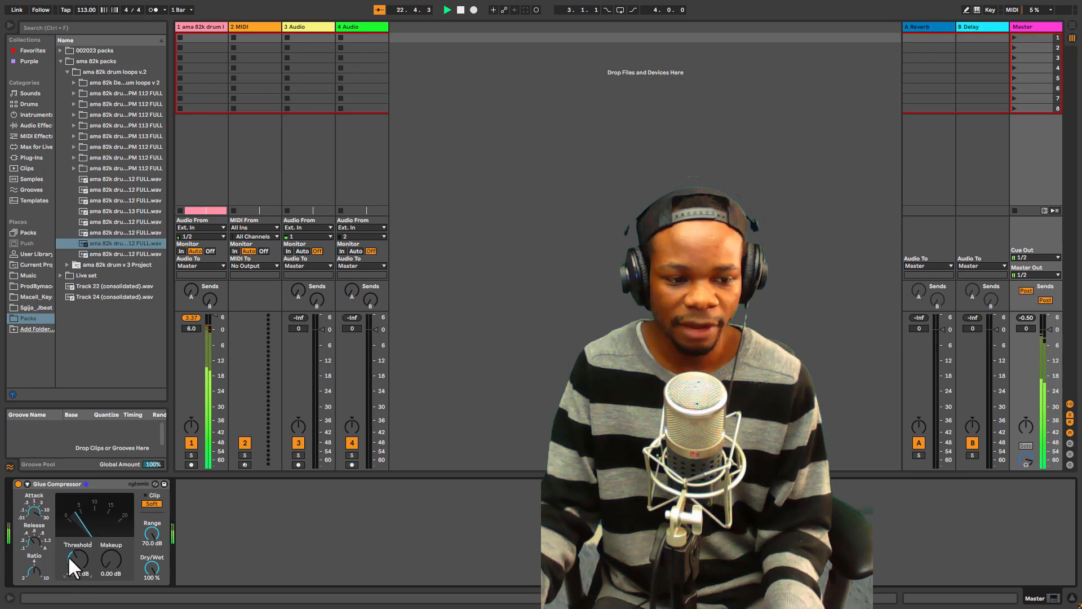
left_click(31, 540)
left_click_drag(30, 540, 30, 533)
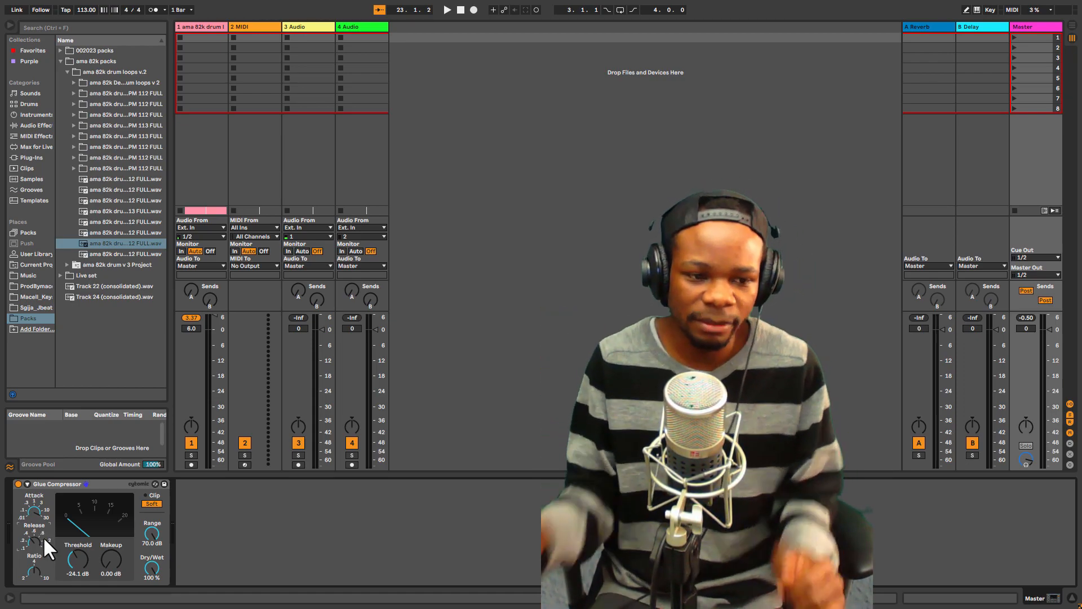
left_click_drag(28, 514, 28, 513)
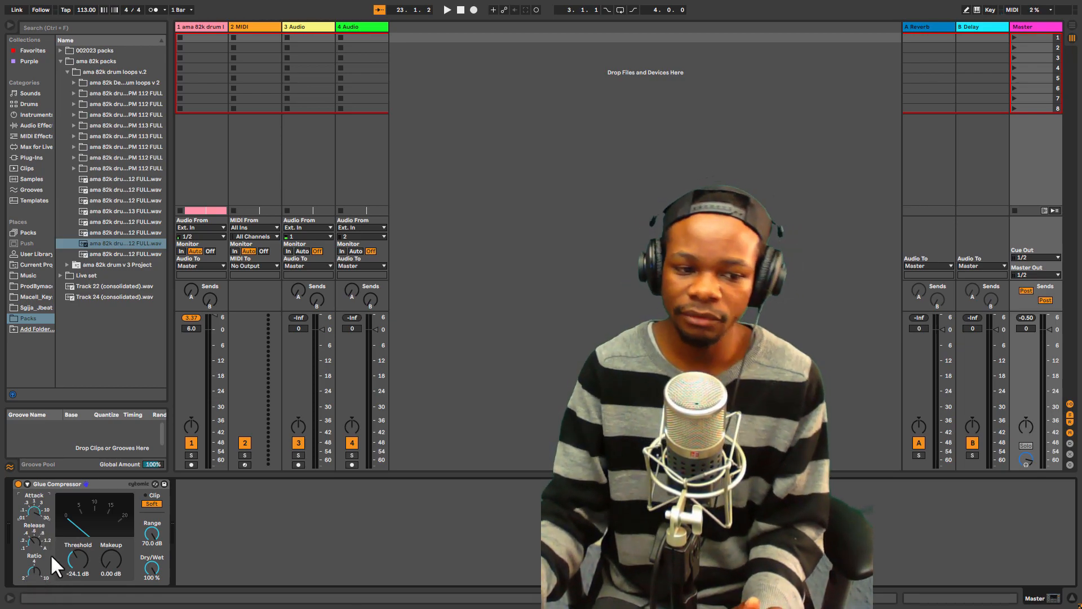
Play the loop again and reset the Glue Compressor's threshold to 0.00 dB
key("space")
left_click_drag(77, 550, 77, 513)
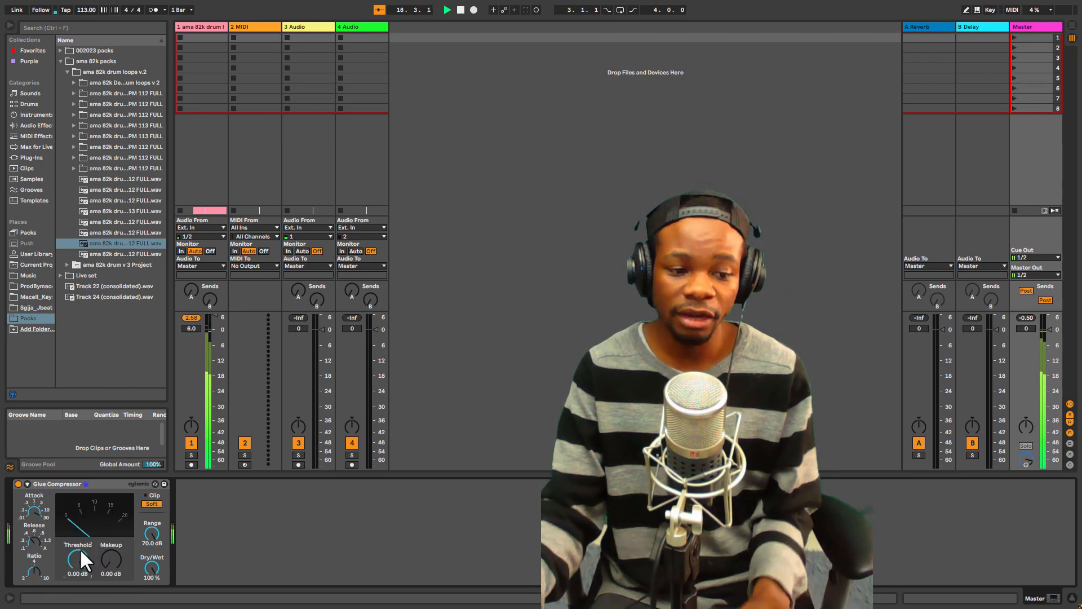
mouse_move(75, 565)
left_mouse_down()
mouse_move(75, 605)
mouse_move(75, 565)
left_mouse_up()
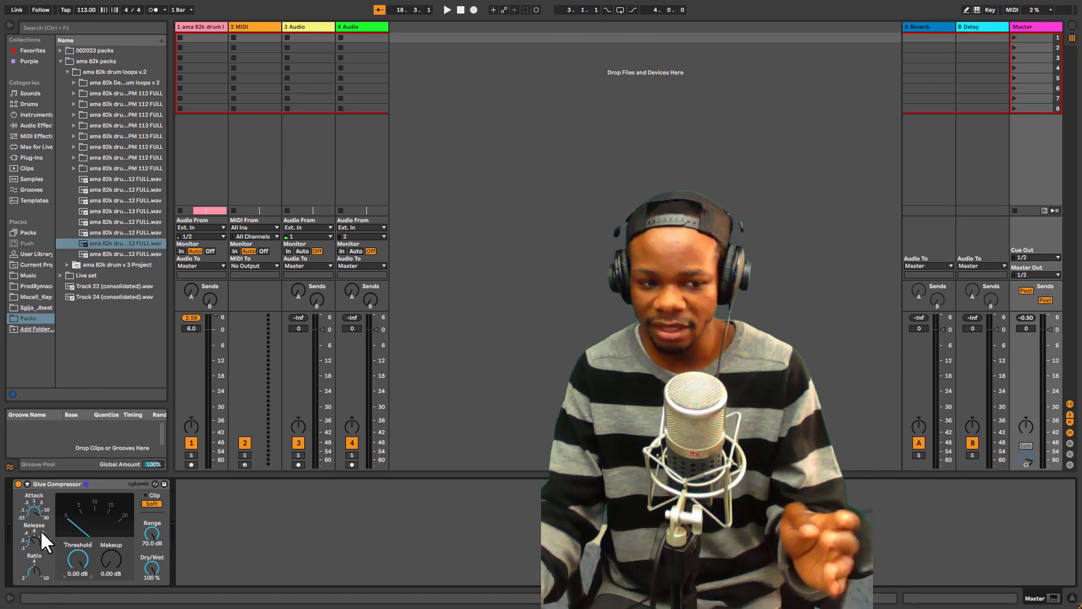
Try the Glue Compressor at -12.7 dB threshold and 3.33 dB makeup, comparing it bypassed and active during playback
left_click_drag(76, 562, 113, 567)
key("space")
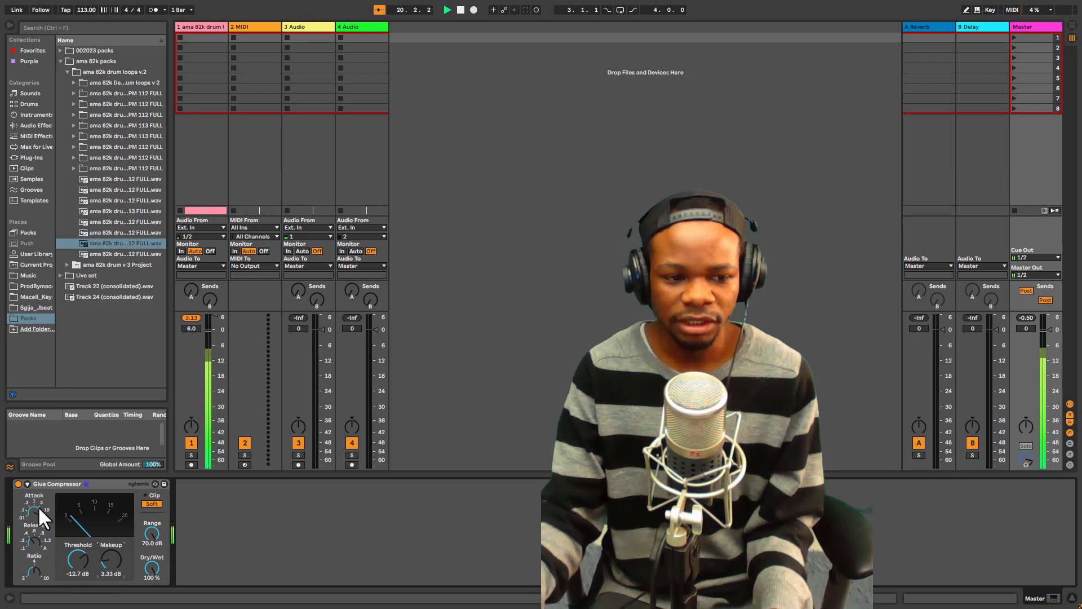
left_click(18, 484)
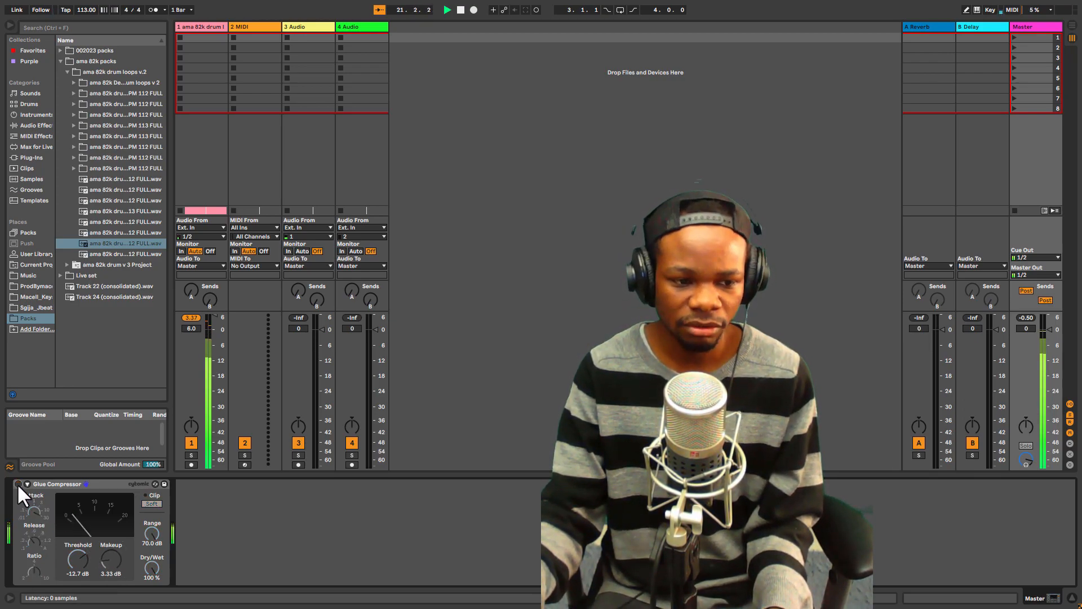
left_click(18, 483)
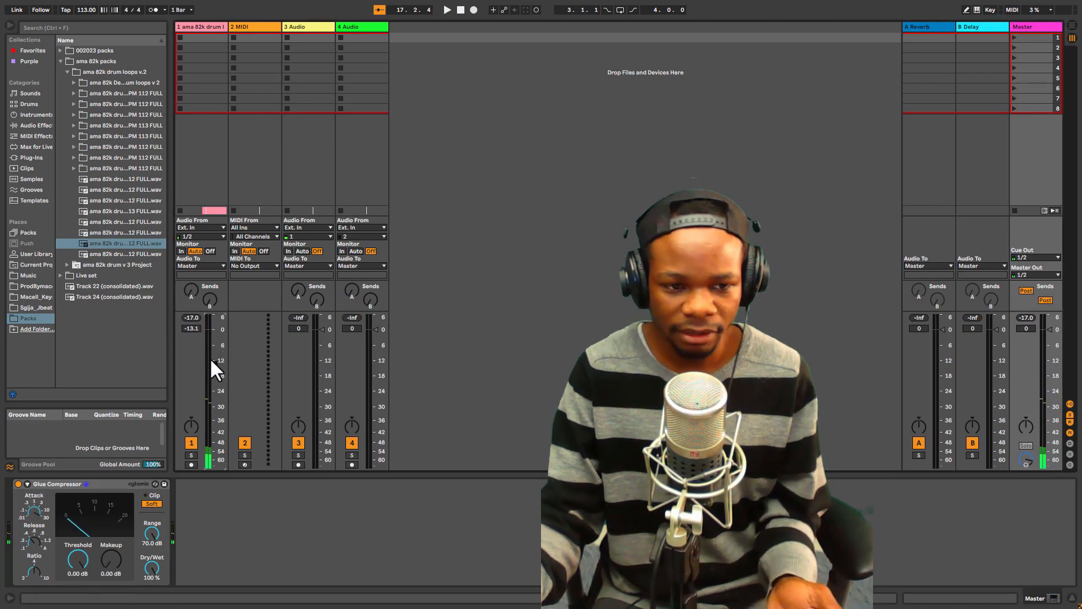
Set the drum loop track's volume to -4.3 dB and select the Master's Glue Compressor
left_click_drag(212, 367, 214, 389)
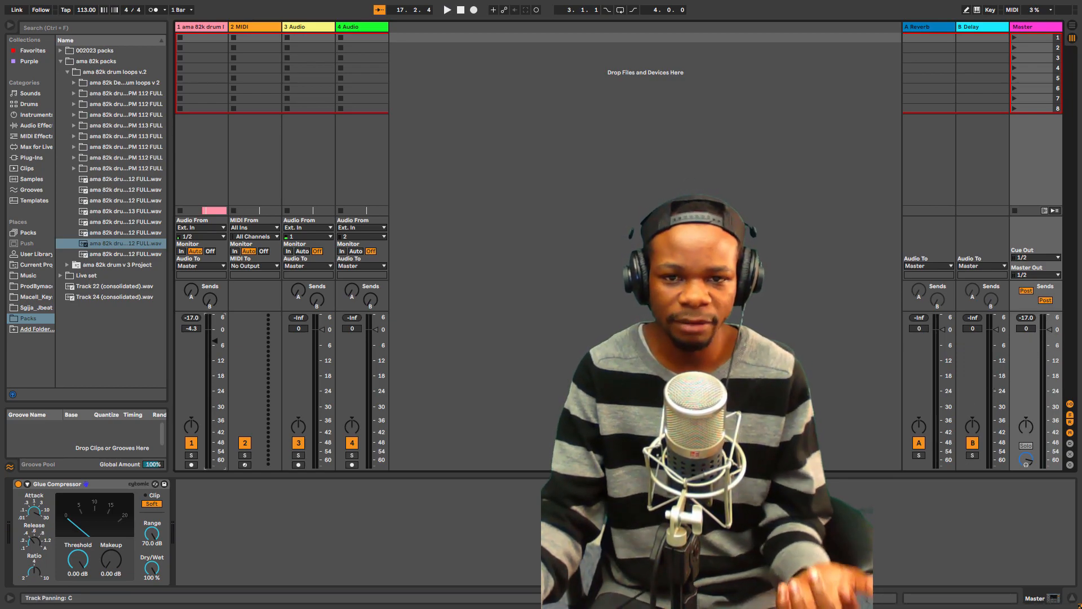
left_click(96, 483)
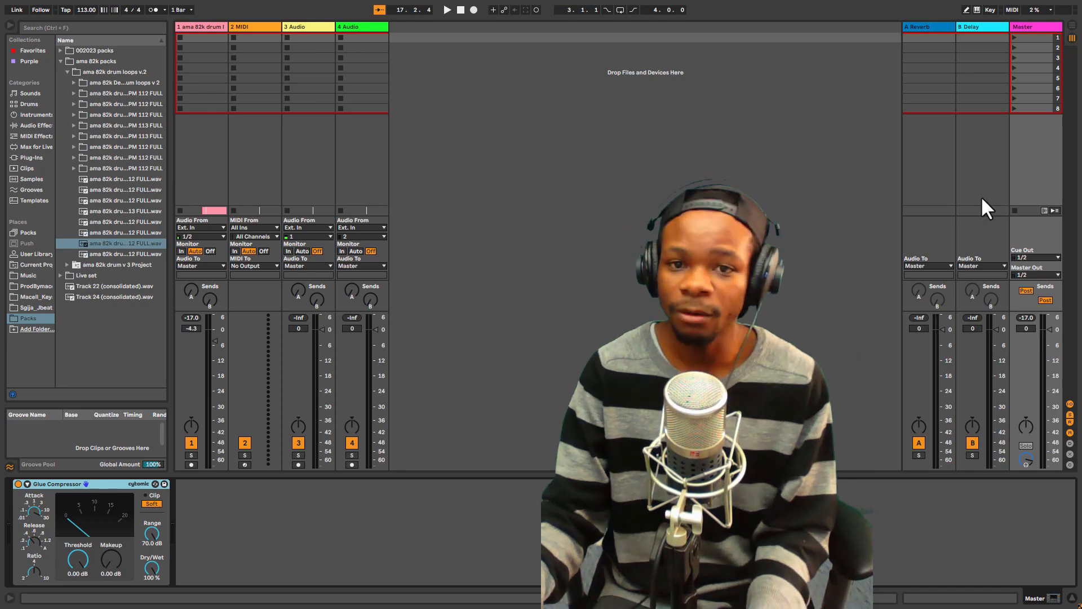
In the Arrangement view, move the drum loop clip to bar 1 and extend the loop brace over bars 1 to 17
left_click(1071, 26)
left_click_drag(392, 69, 248, 72)
left_click_drag(180, 41, 101, 51)
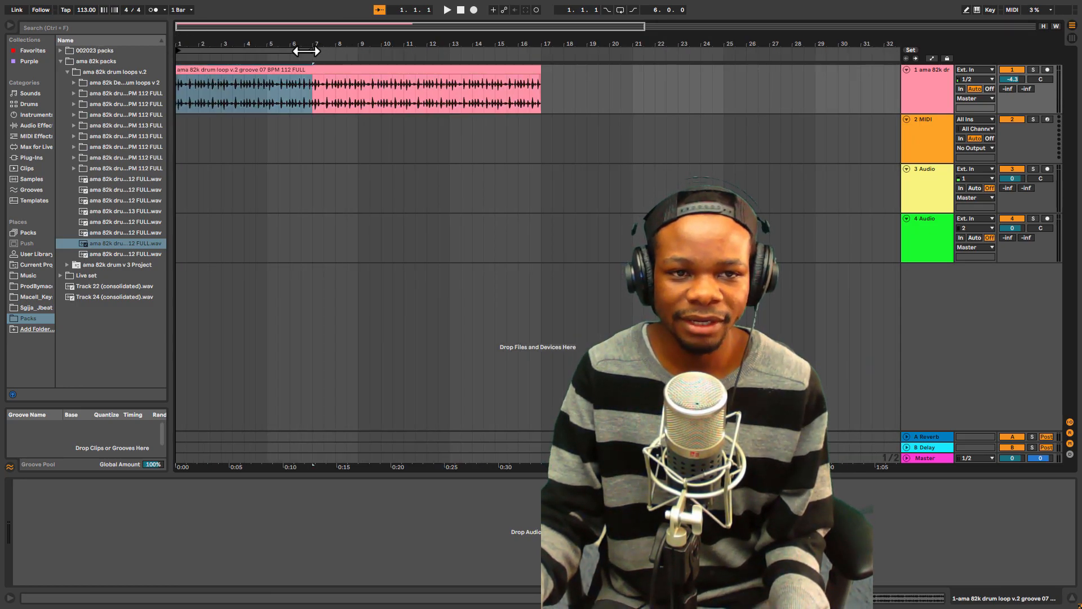
left_click_drag(307, 52, 541, 53)
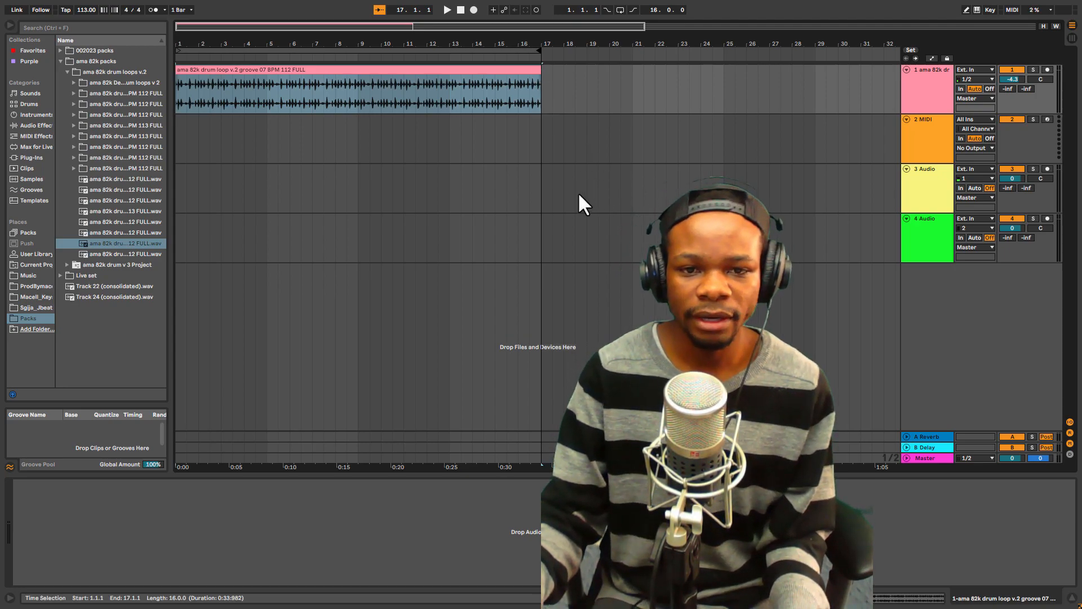
Play the drum loop from its start and set its track volume to 2.9 dB
left_click(191, 69)
key("space")
mouse_move(1012, 79)
left_mouse_down()
mouse_move(1012, 53)
mouse_move(1012, 78)
left_mouse_up()
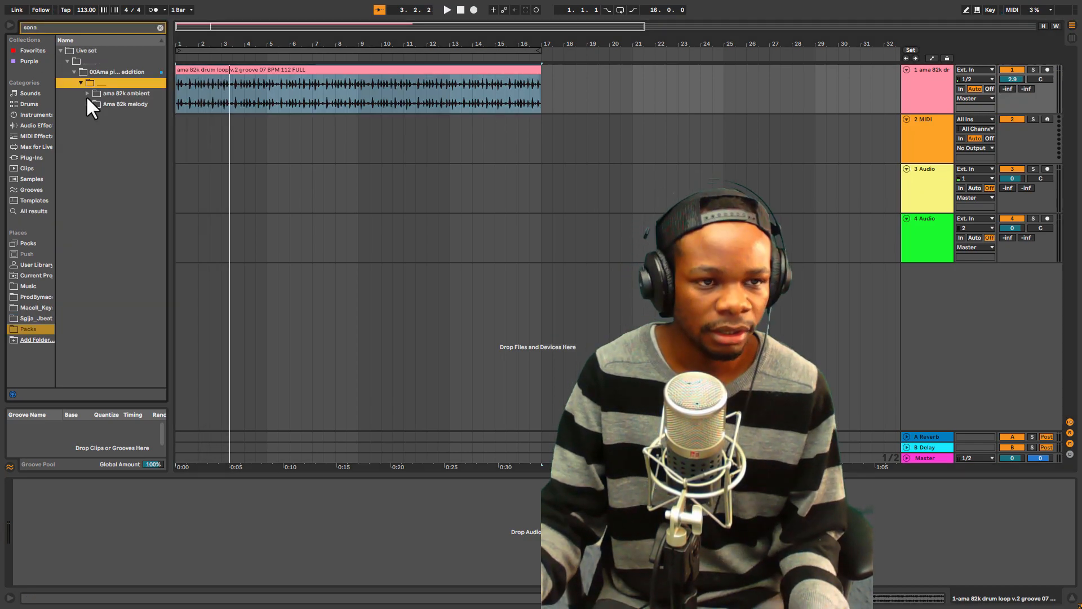
Preview the samples in the "ama 82k ambient" folder and place "ama 82k sonar 3 C" on the second track at bar 1
left_click(85, 93)
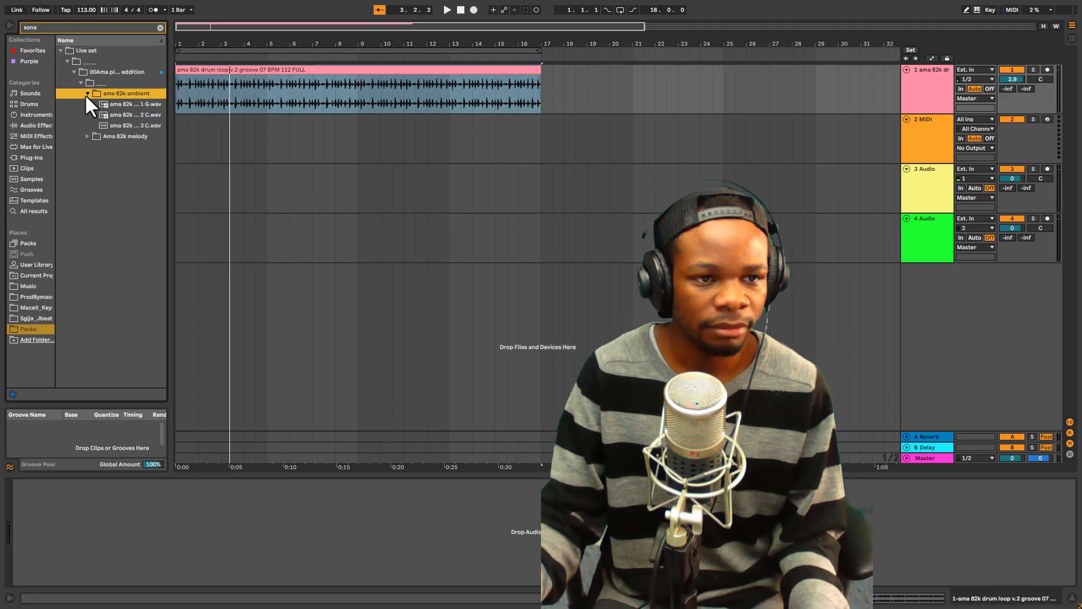
left_click(136, 114)
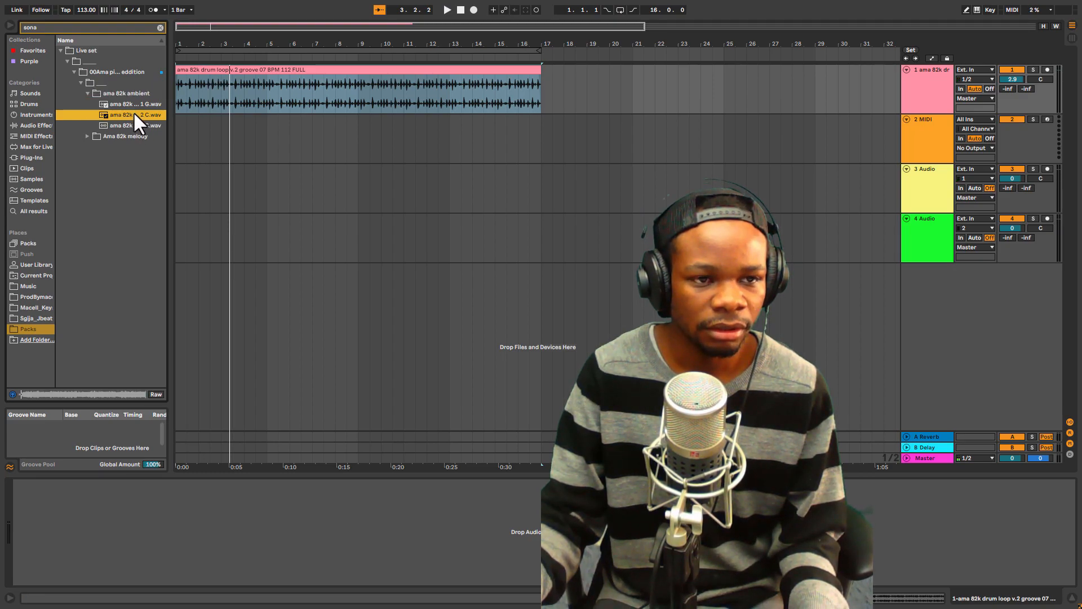
left_click(130, 121)
left_click_drag(124, 127, 186, 132)
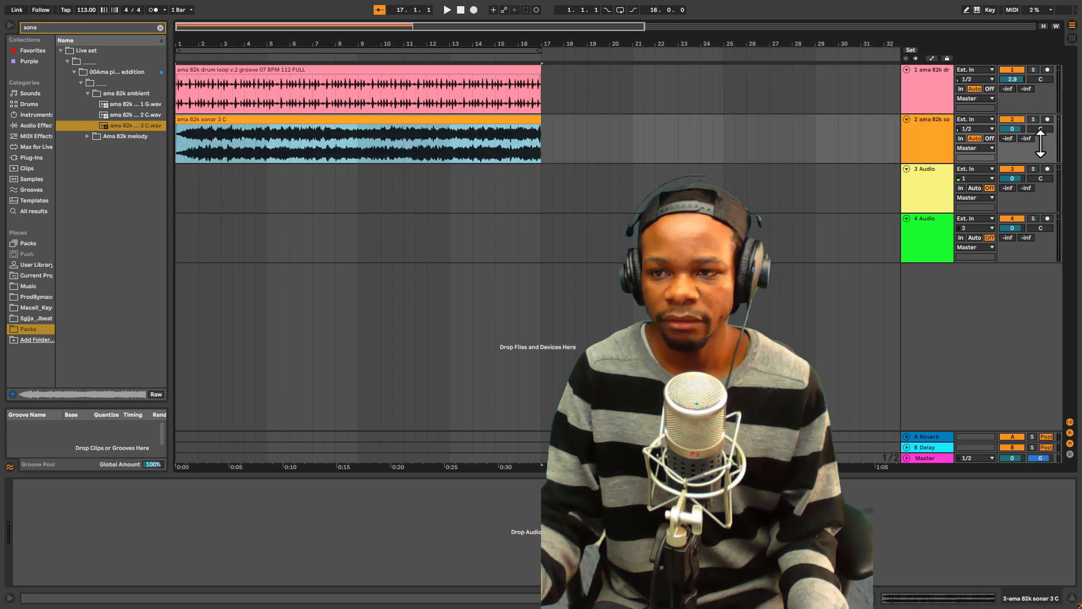
Set the sonar track's volume to -16.6 dB and play both loops while checking levels in the Session view
left_click_drag(1012, 130, 1012, 157)
key("space")
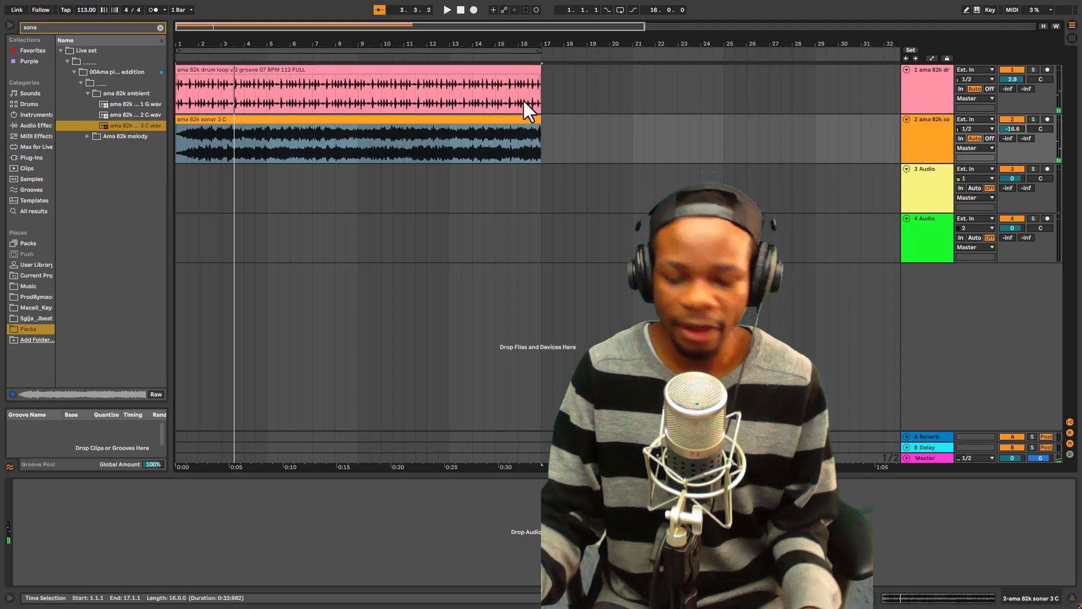
key("Tab")
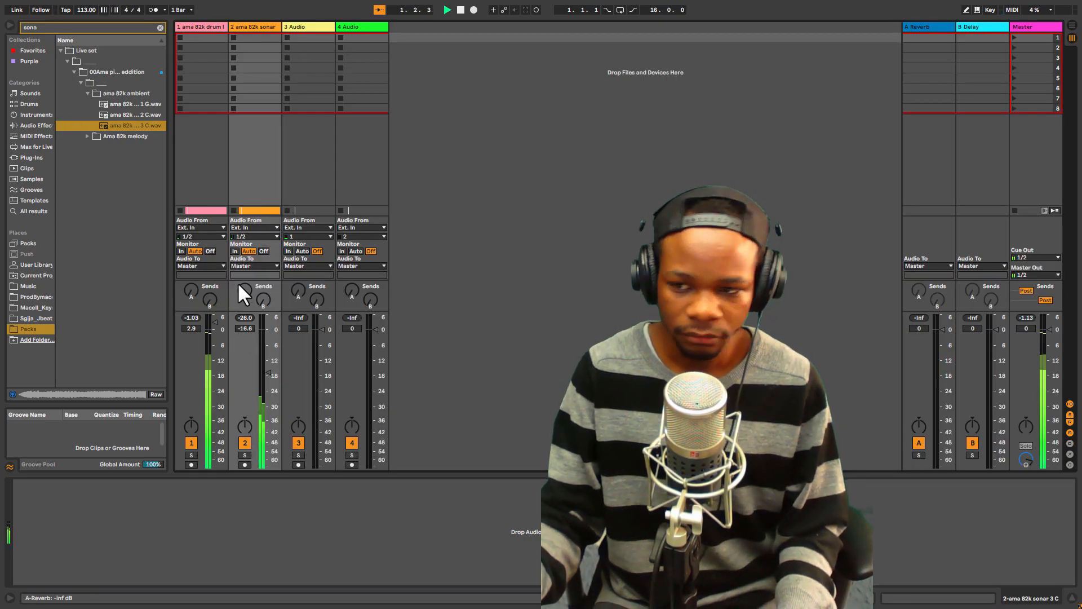
Clear the browser search and return to the Arrangement view with the two loop clips enlarged
left_click(34, 136)
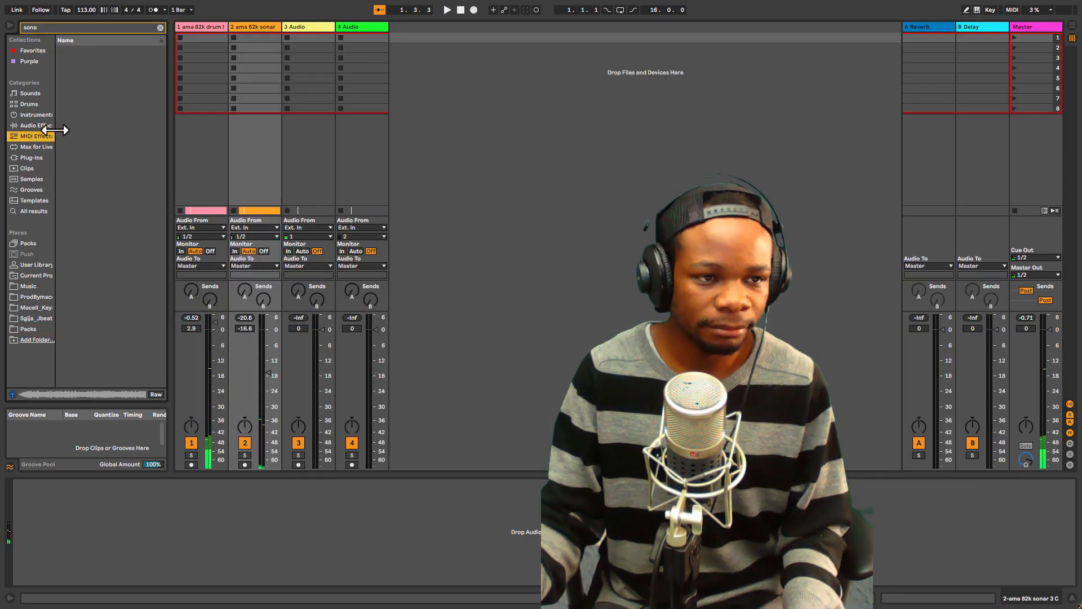
left_click(159, 29)
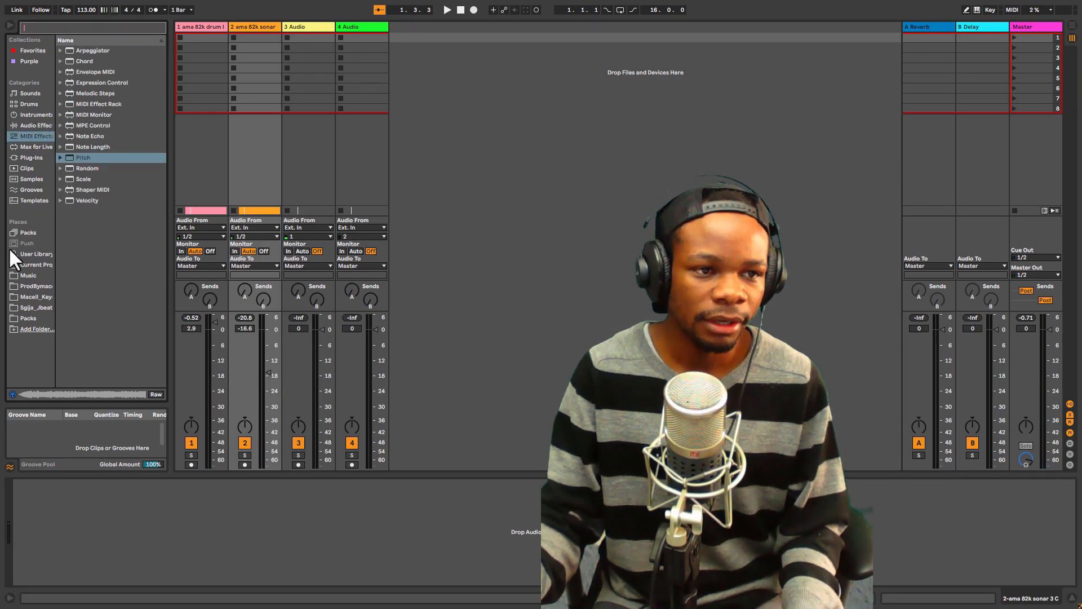
left_click(40, 125)
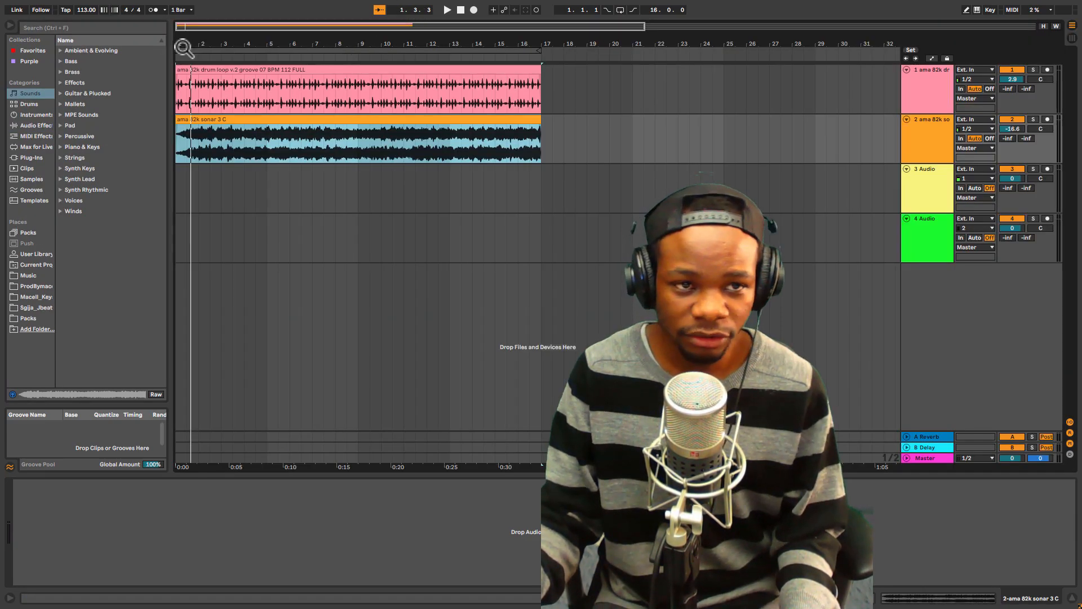
left_click_drag(182, 45, 175, 69)
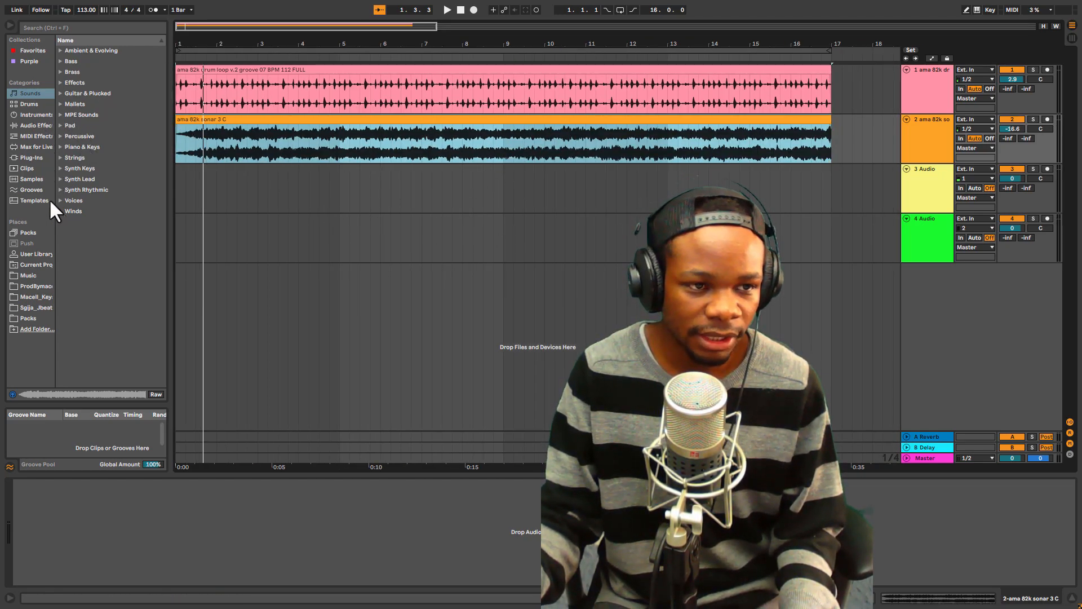
Preview Wavetable's Synth Keys presets Tape Beast Keys, Solar Flare and Silver Keys, and load Silver Keys onto a new, unfolded track
left_click(32, 115)
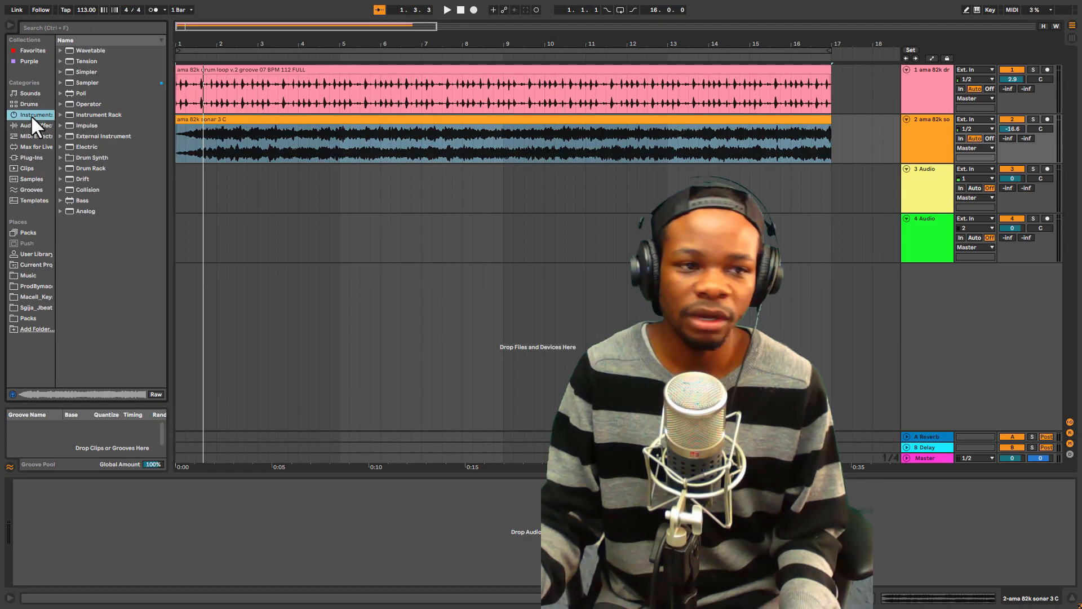
left_click(61, 51)
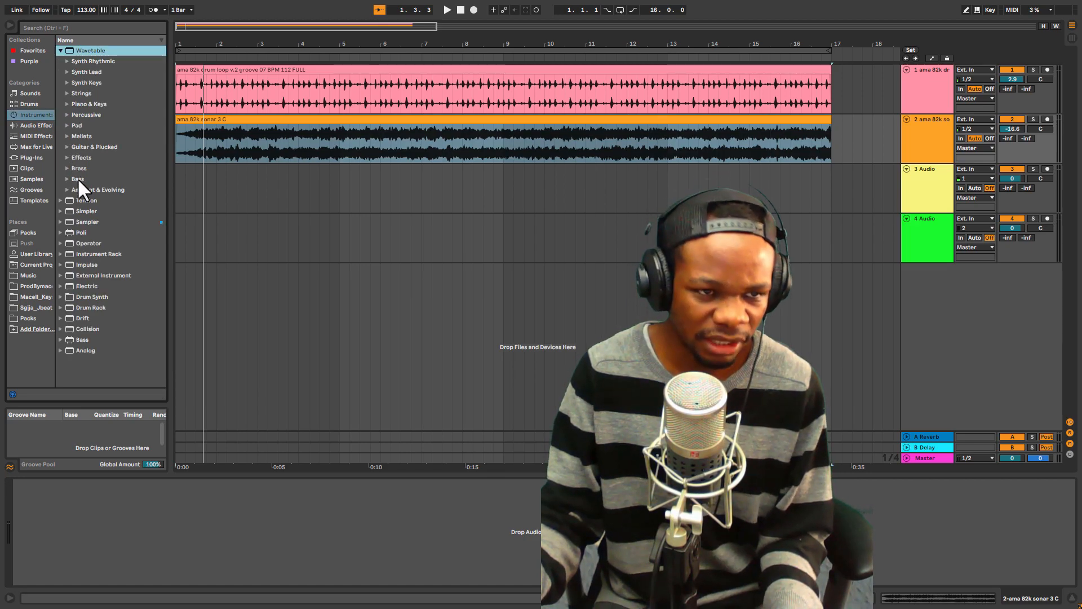
left_click(66, 82)
left_click(120, 157)
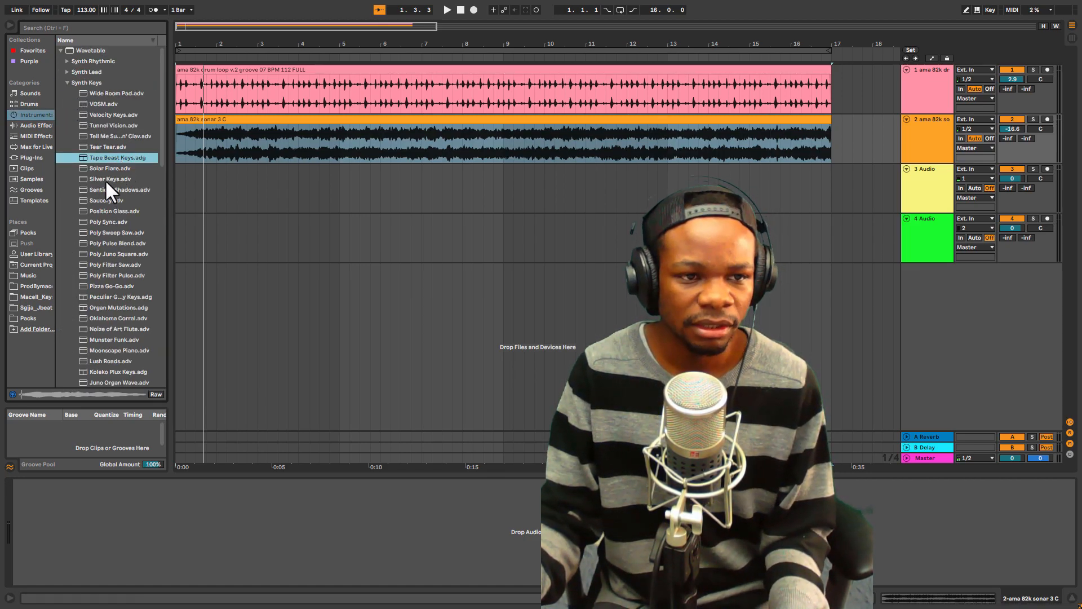
left_click(105, 167)
left_click(103, 177)
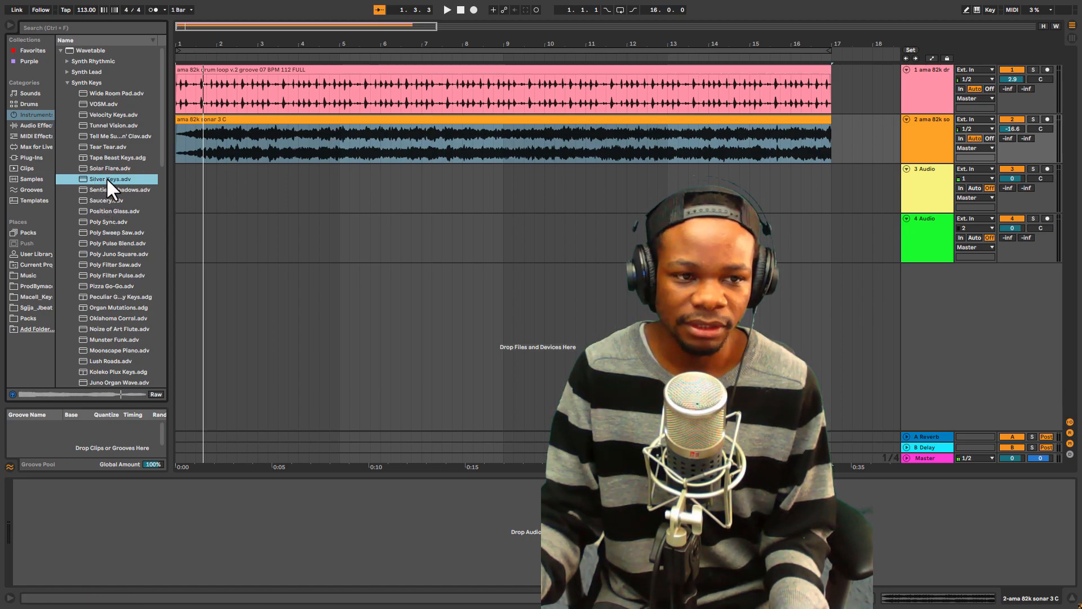
left_click_drag(98, 178, 253, 298)
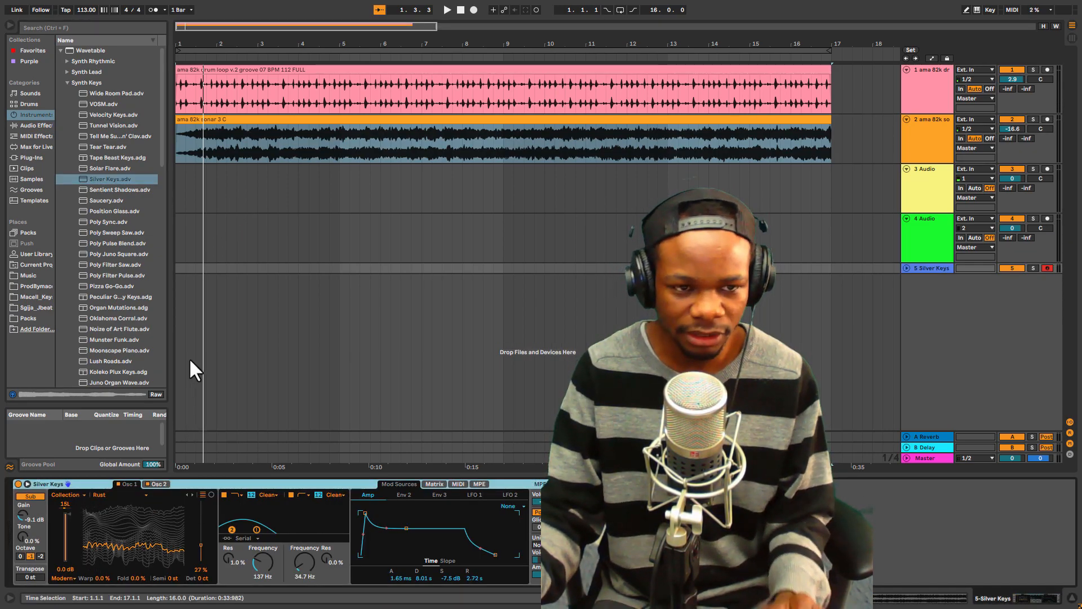
left_click(103, 180)
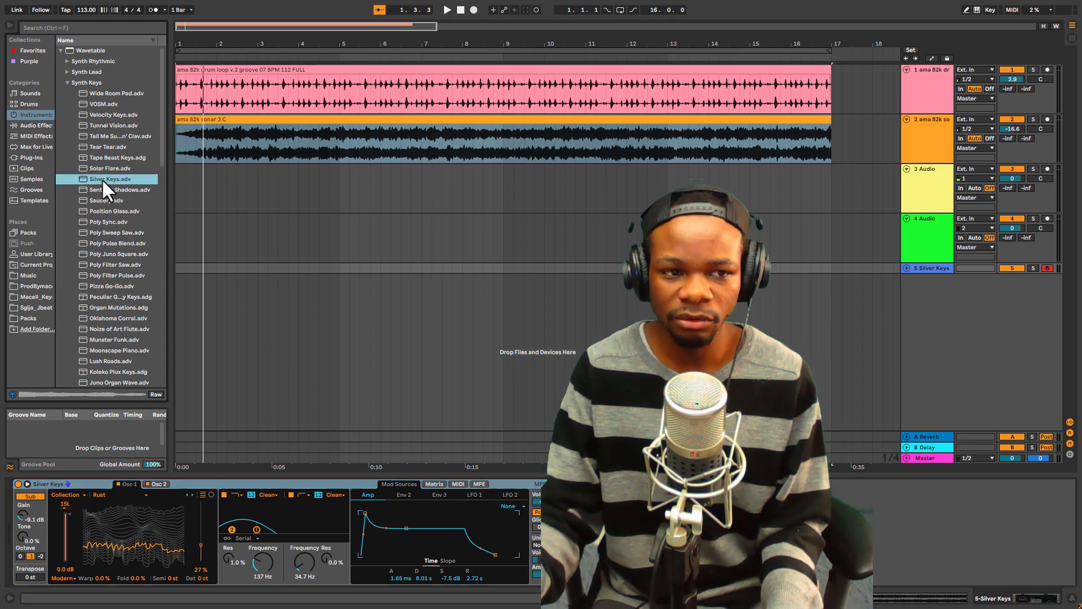
left_click(906, 268)
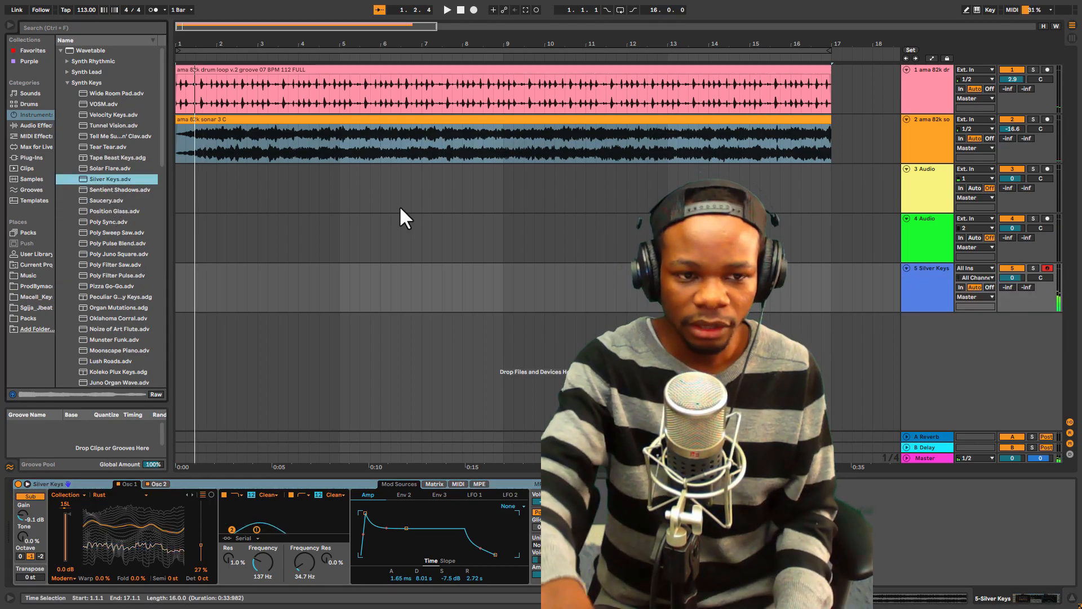
Play the arrangement and record a Silver Keys MIDI part over the loops from about bar 3 to bar 9
key("space")
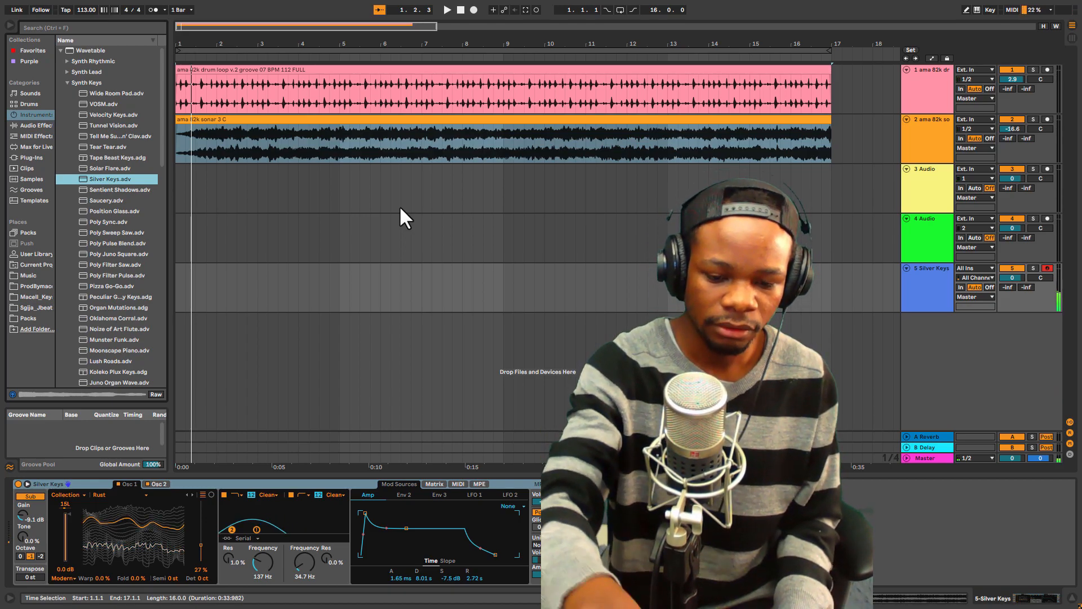
key("space")
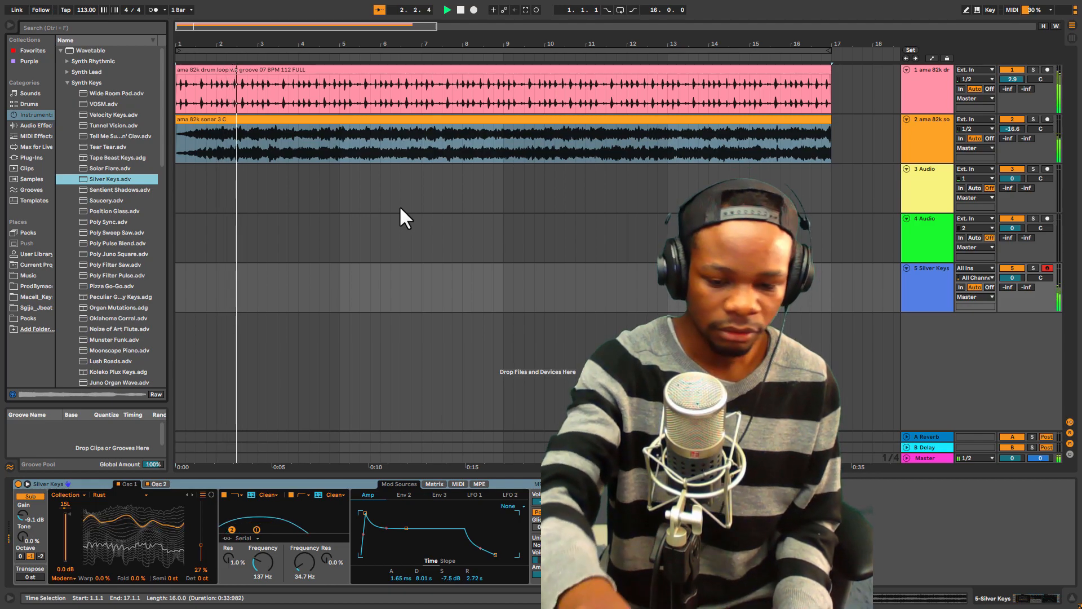
key("F9")
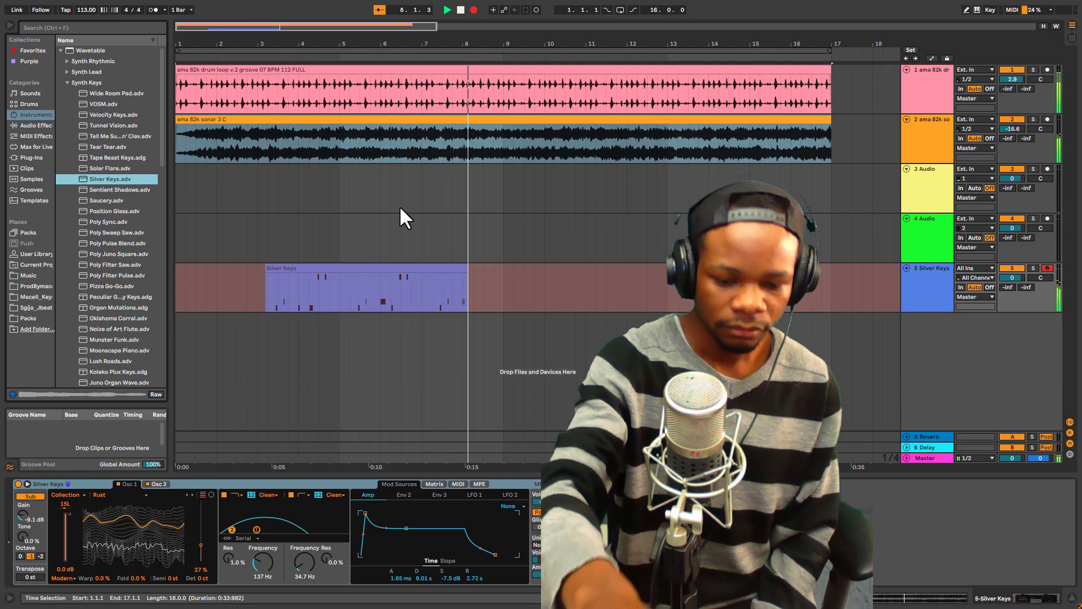
key("space")
Delete bars 1 to 5 from the Silver Keys track and show the remaining clip's notes
left_click_drag(341, 307, 198, 293)
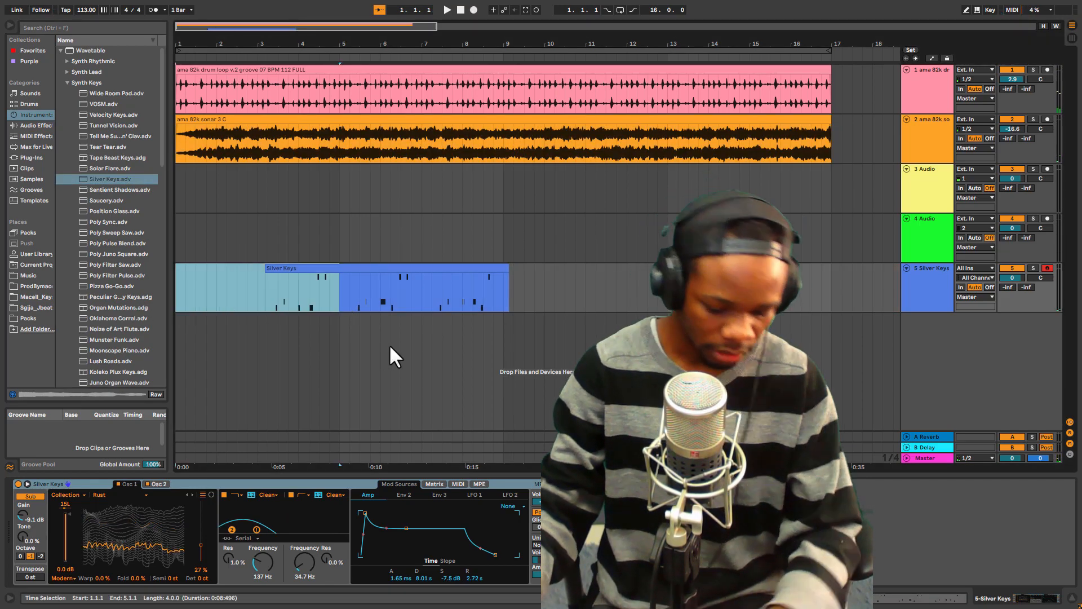
key("Delete")
left_click(399, 269)
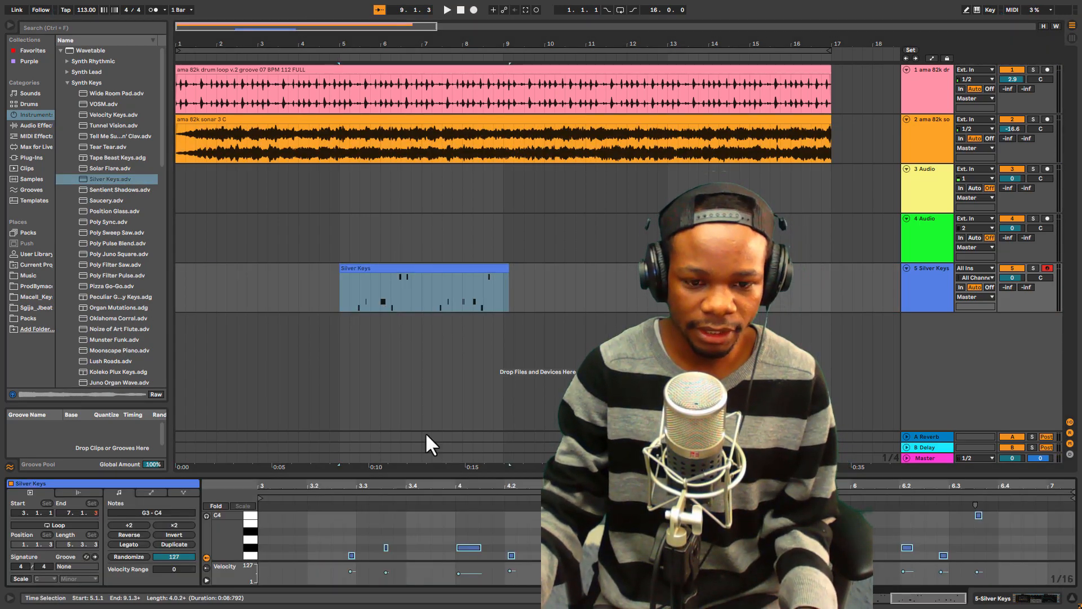
Quantize the notes in the Silver Keys clip and play the arrangement
right_click(424, 534)
left_click(445, 331)
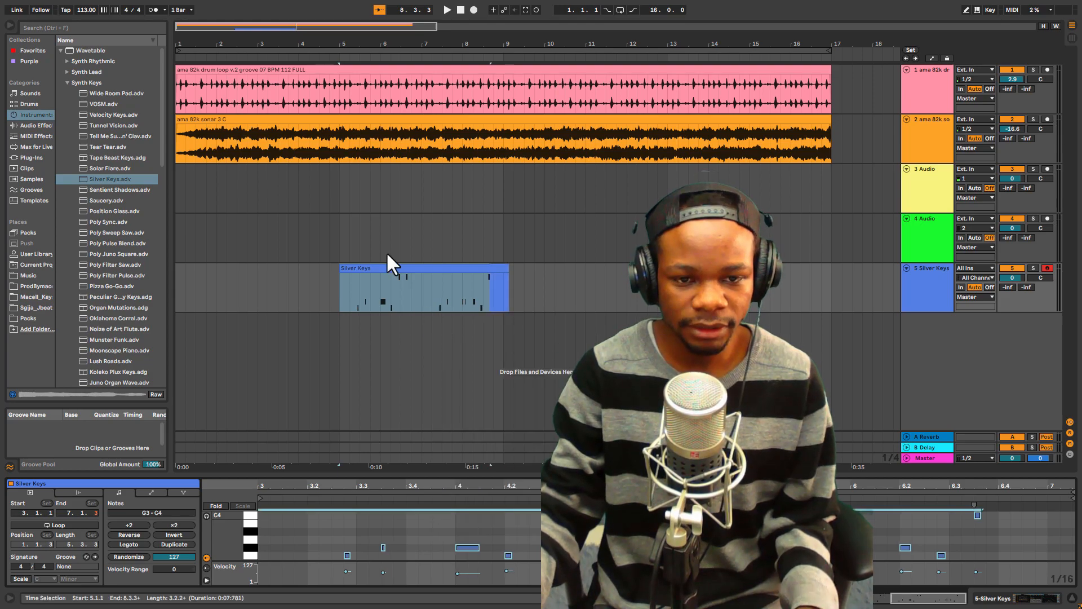
key("space")
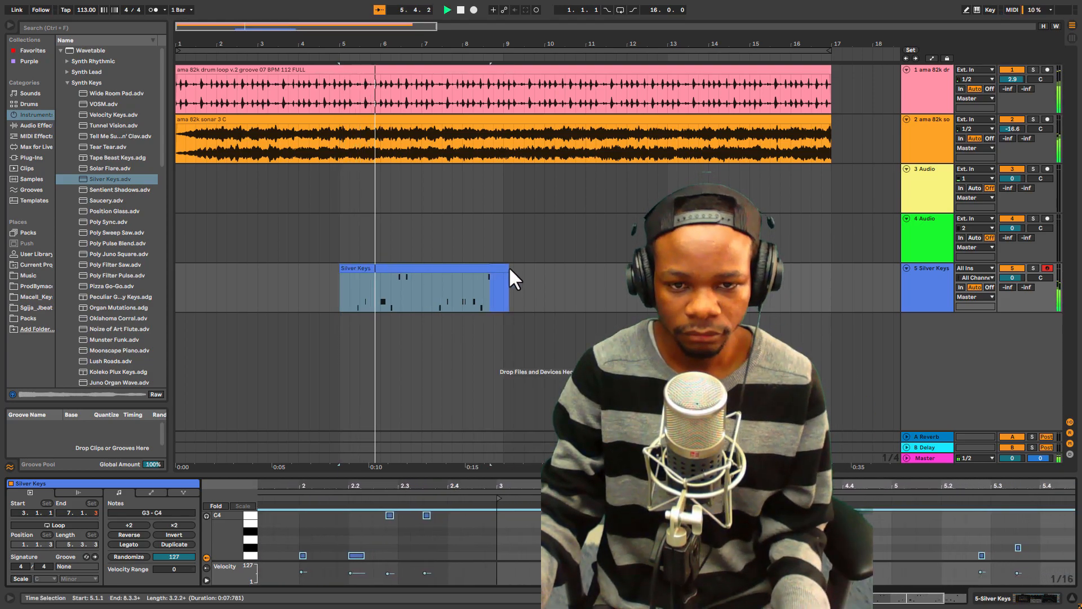
Trim the Silver Keys clip to end at bar 9, duplicate it once and set the insert marker at bar 5
left_click(507, 270)
left_click_drag(507, 266, 503, 266)
left_click_drag(337, 293, 472, 286)
left_click(360, 267)
key("ctrl+d")
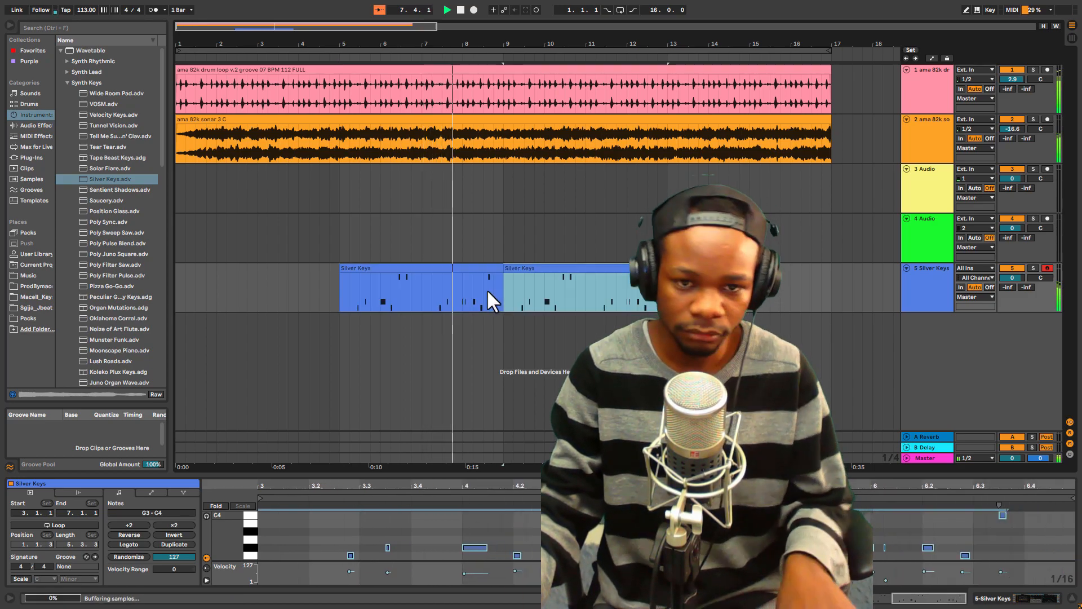
left_click(341, 294)
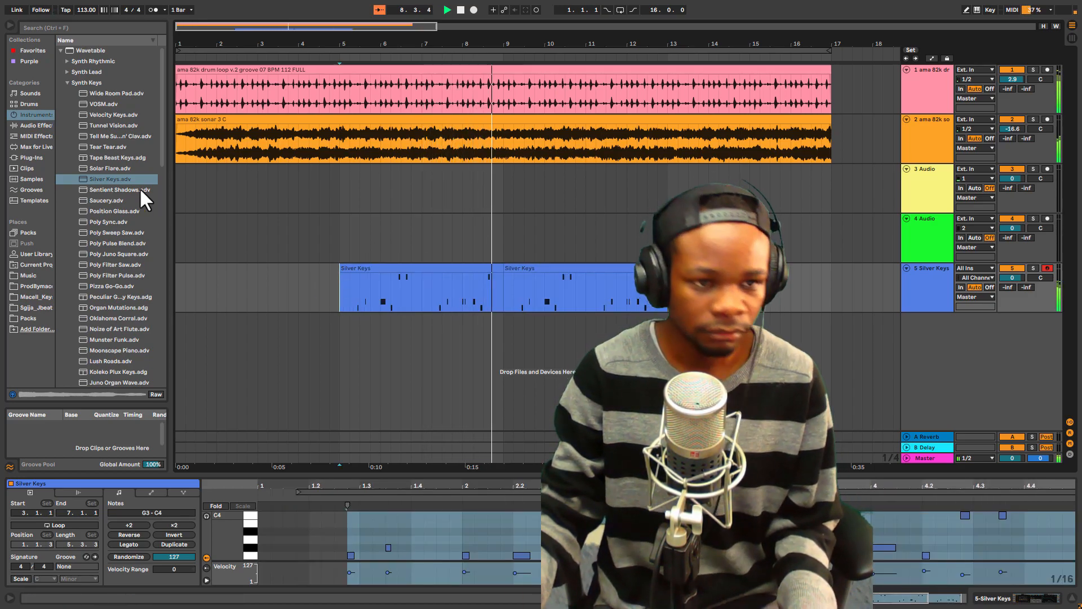
Preview the Sentient Shadows, Poly Juno Square and Poly Filter Saw presets, and load Poly Filter Saw onto a new, unfolded track
left_click(121, 189)
left_click(118, 253)
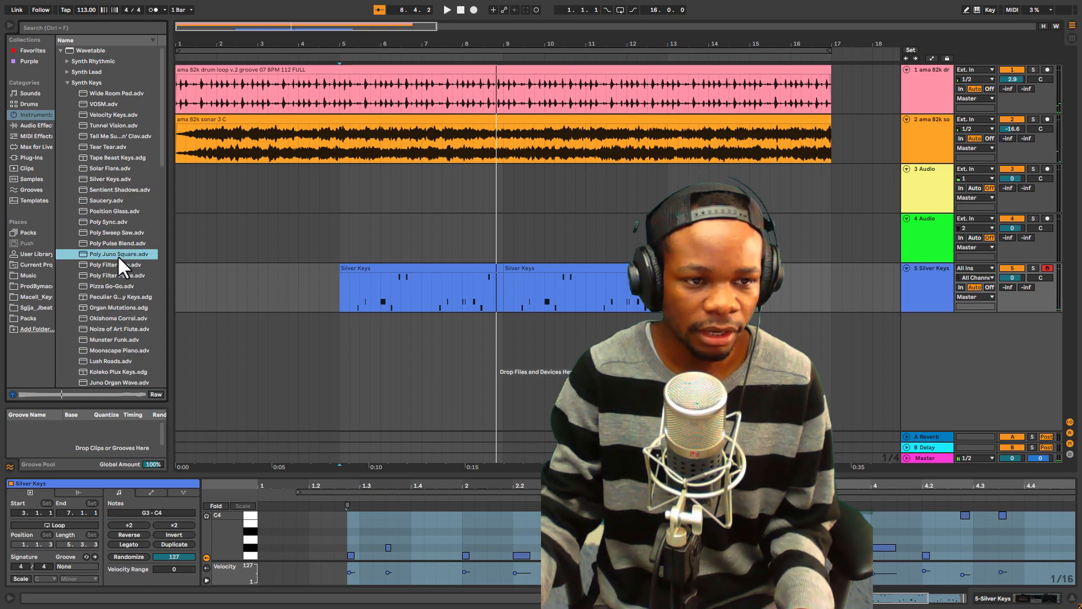
left_click(117, 264)
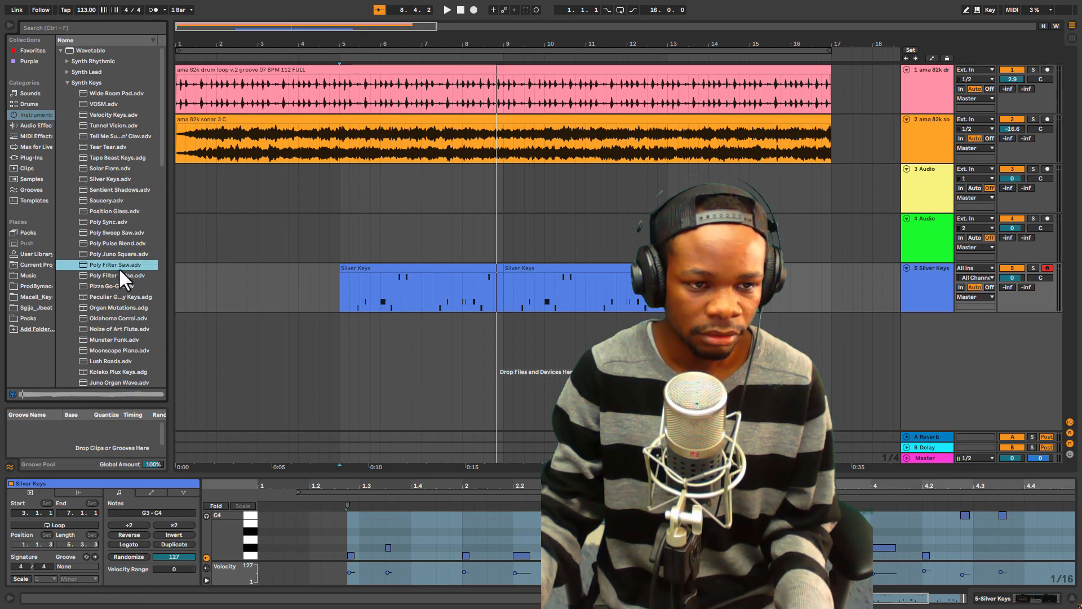
left_click_drag(106, 262, 371, 349)
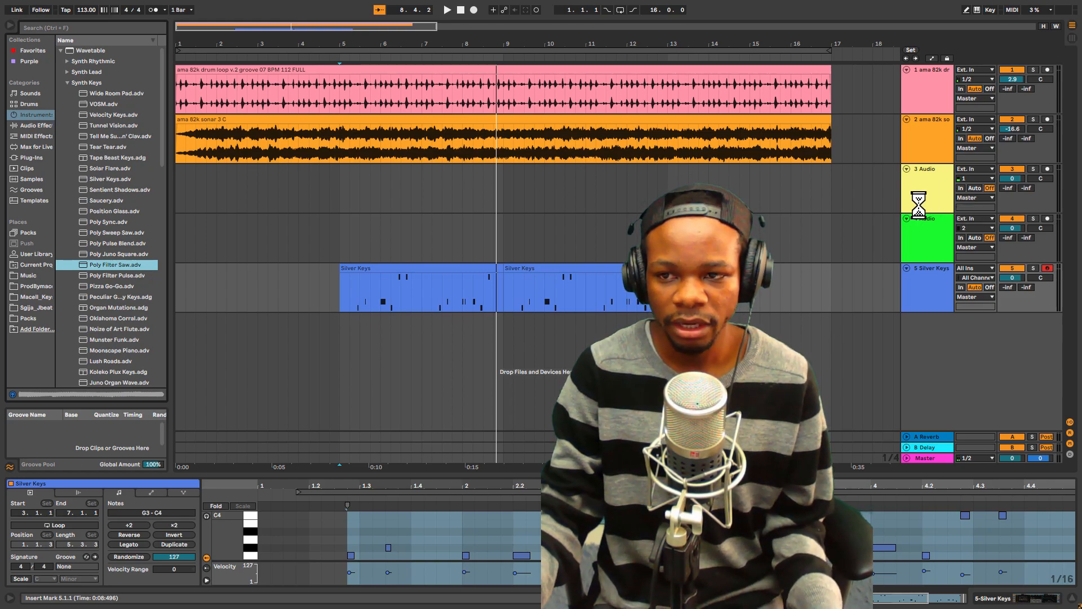
left_click(906, 318)
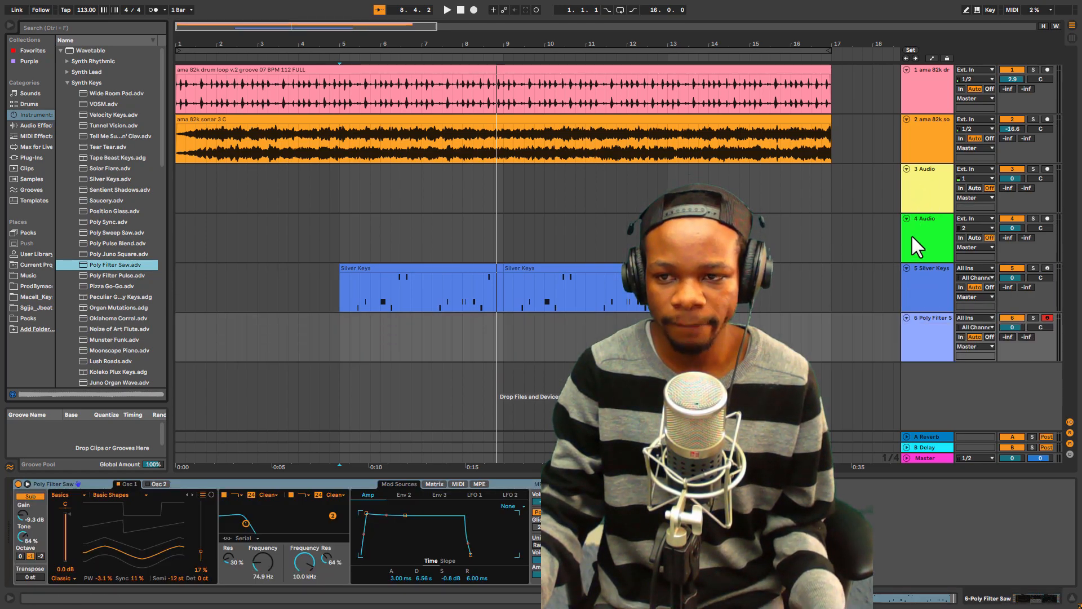
Delete the two empty audio tracks, 3 Audio and 4 Audio
left_click(923, 194)
left_click(925, 231, "shift")
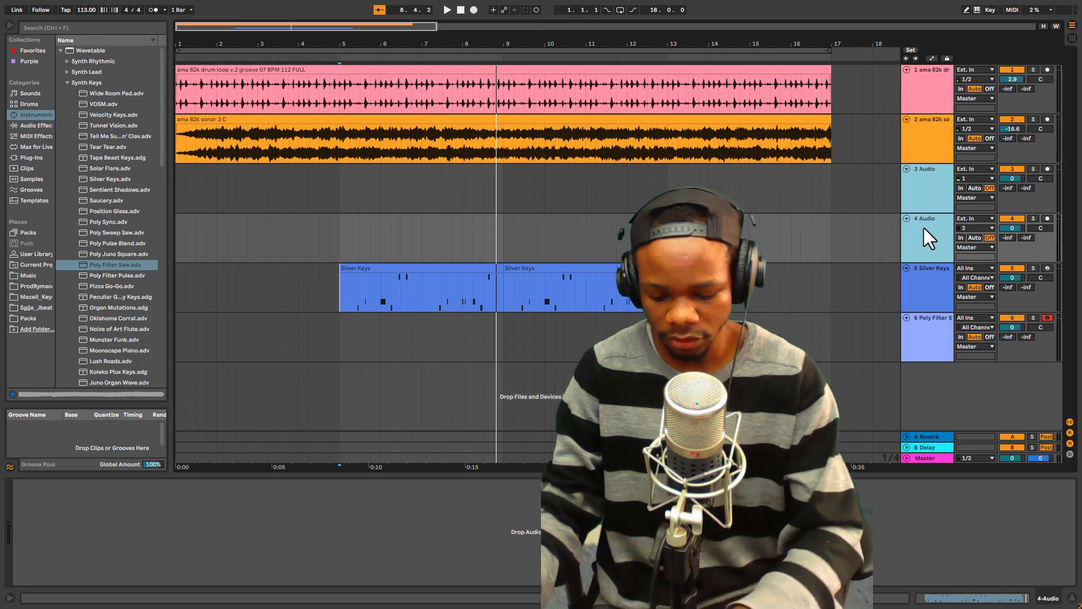
key("Delete")
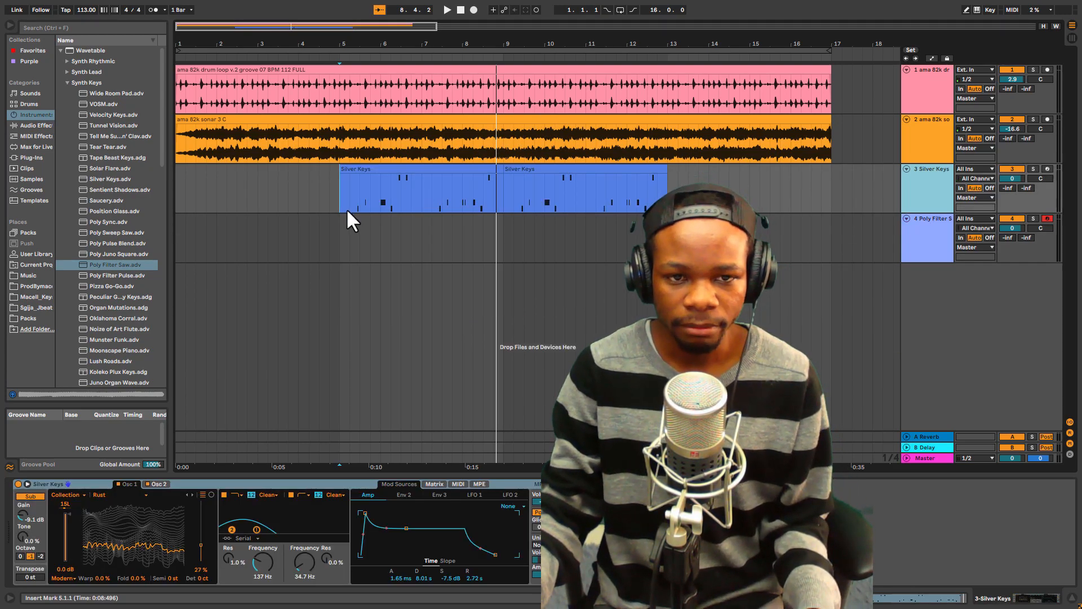
Play from bar 5, record a Poly Filter Saw MIDI part over the loops and show the clip's notes
left_click(338, 238)
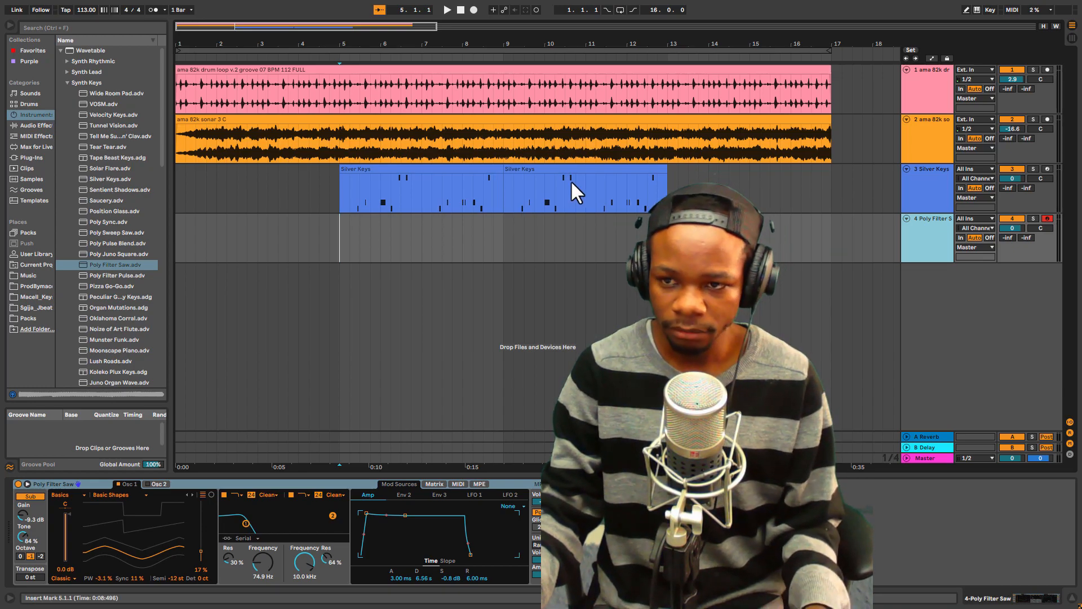
key("space")
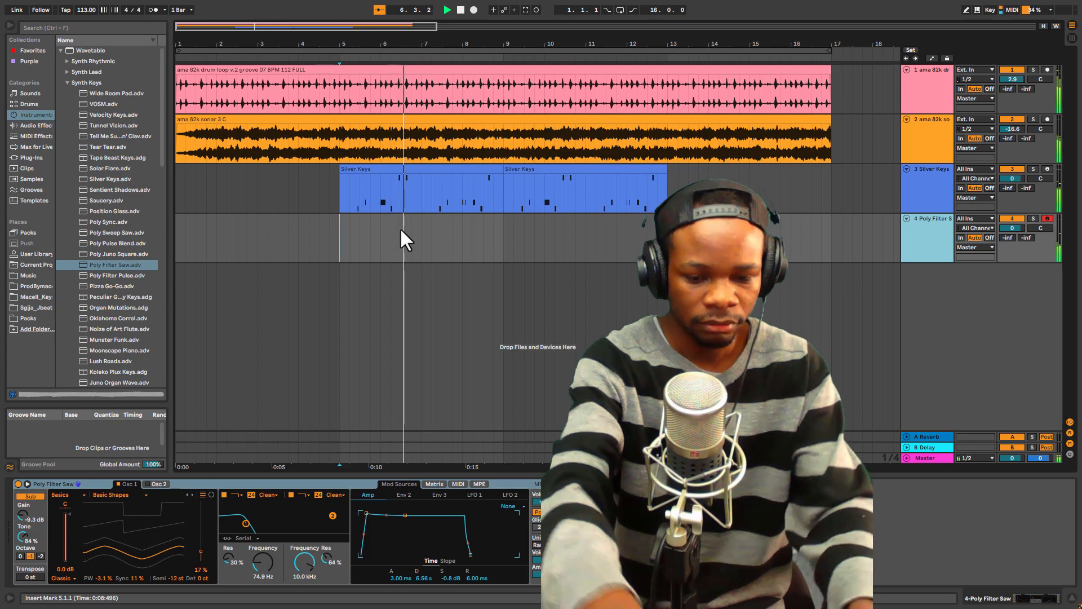
key("F9")
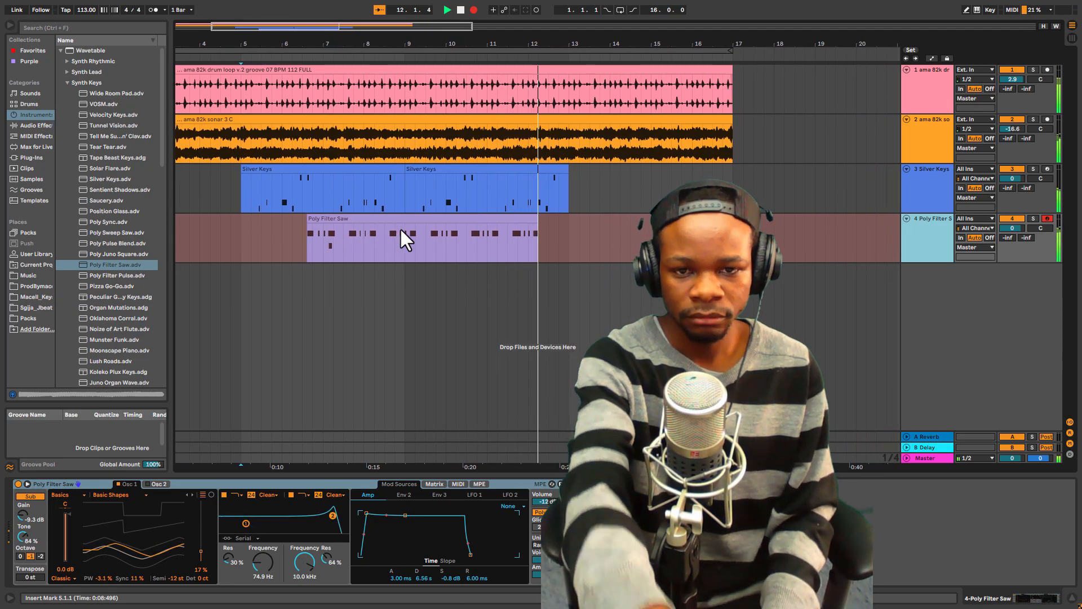
key("space")
left_click(395, 218)
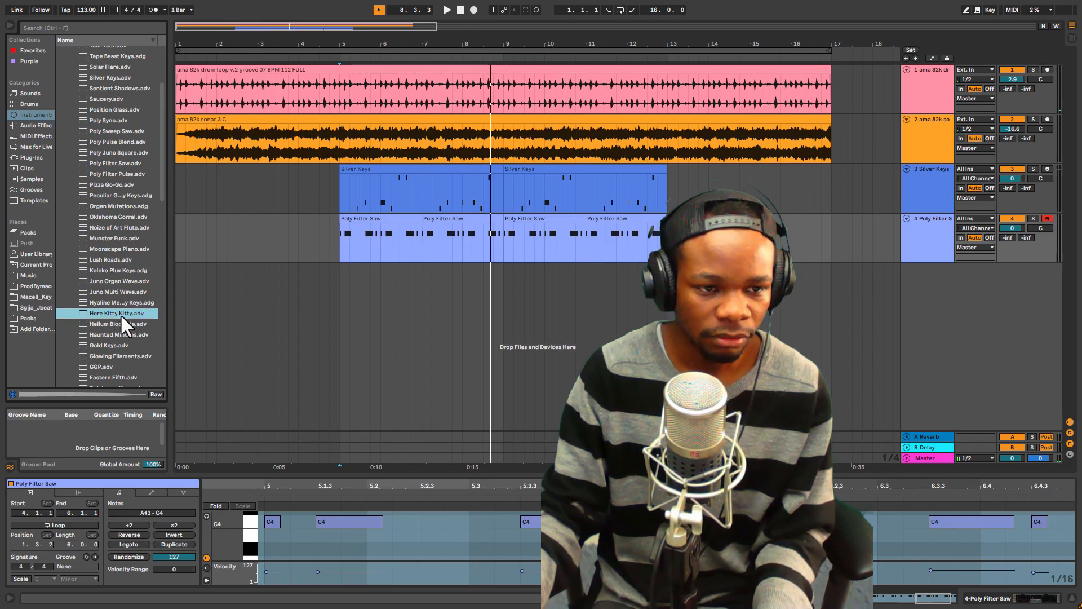
Load the Here Kitty Kitty preset onto a new track below Poly Filter Saw and unfold it
key("Up")
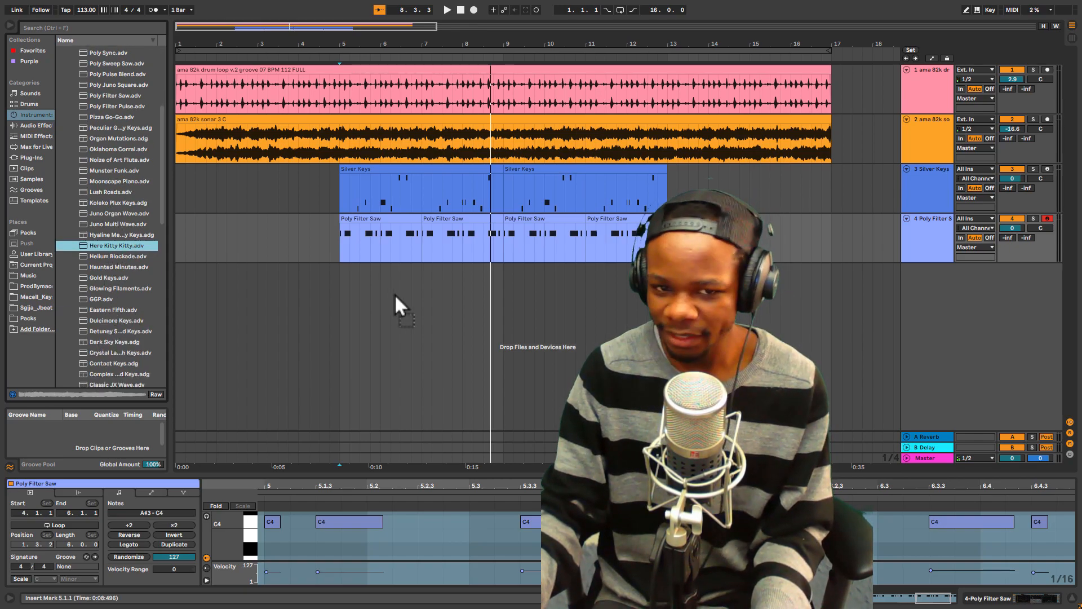
left_click_drag(395, 295, 394, 293)
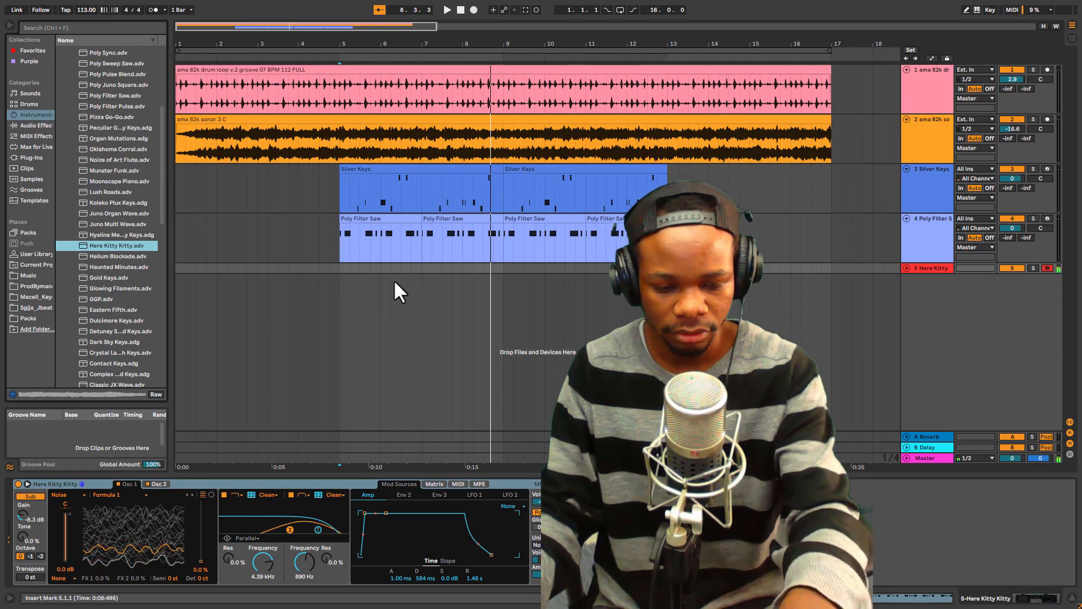
left_click(907, 268)
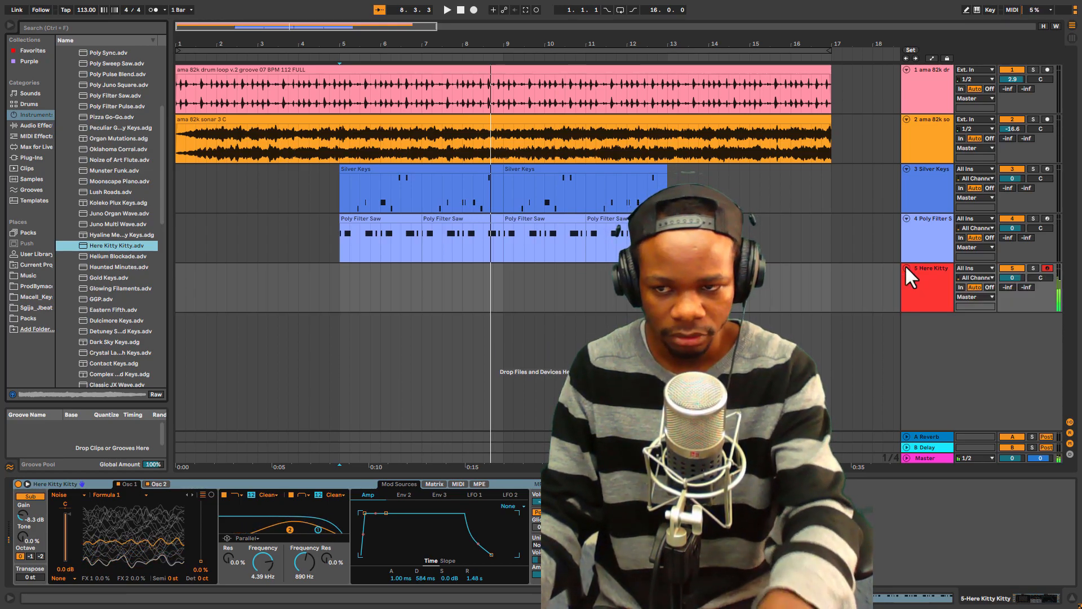
Play from bar 4.3 and record a Here Kitty Kitty MIDI part from bar 5 to nearly bar 12
left_click(319, 285)
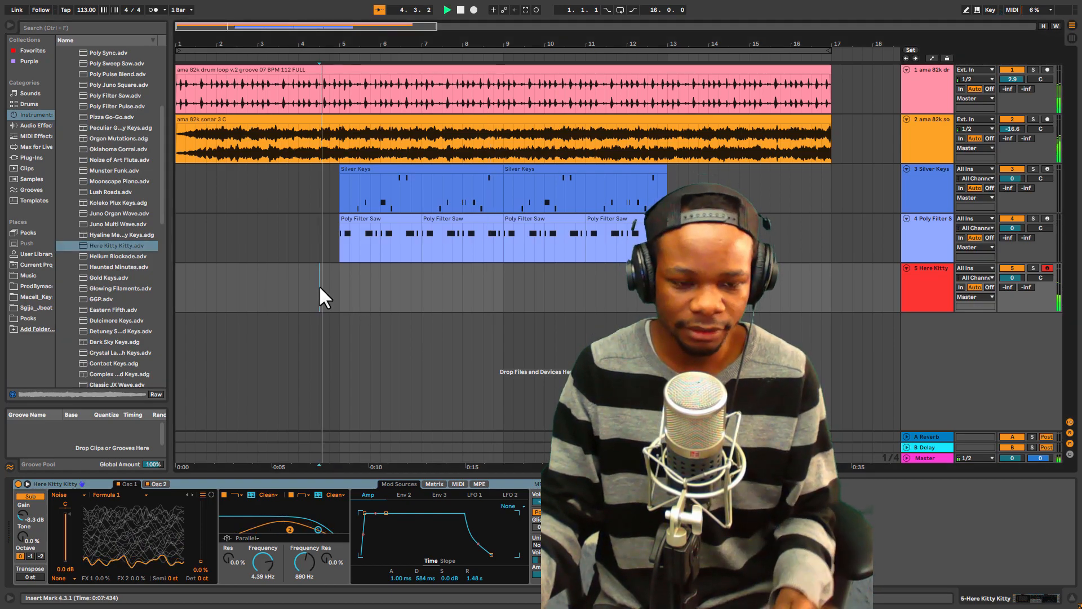
key("space")
key("F9")
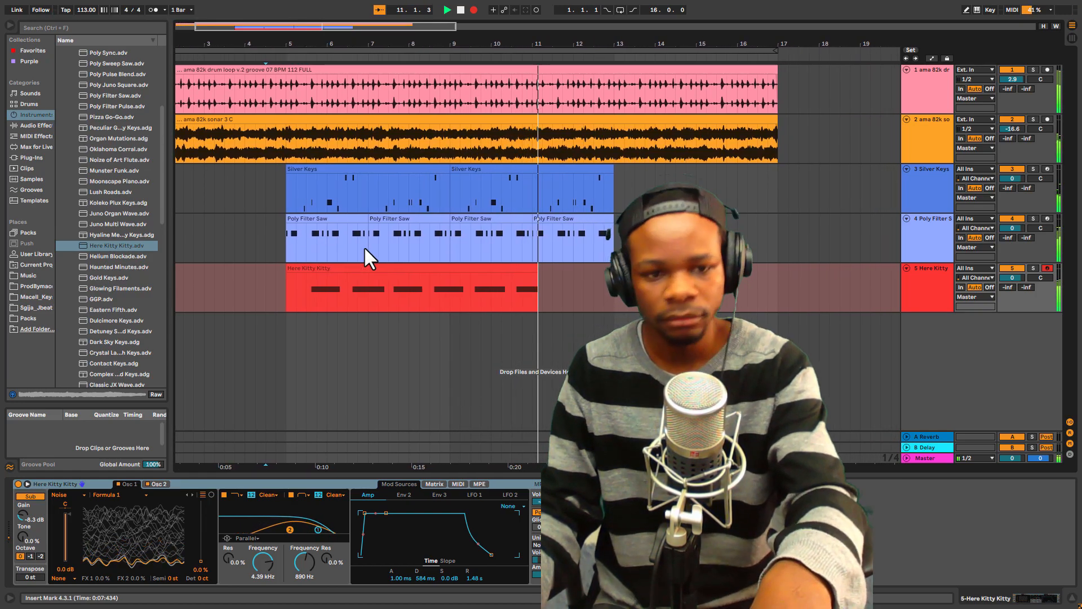
key("space")
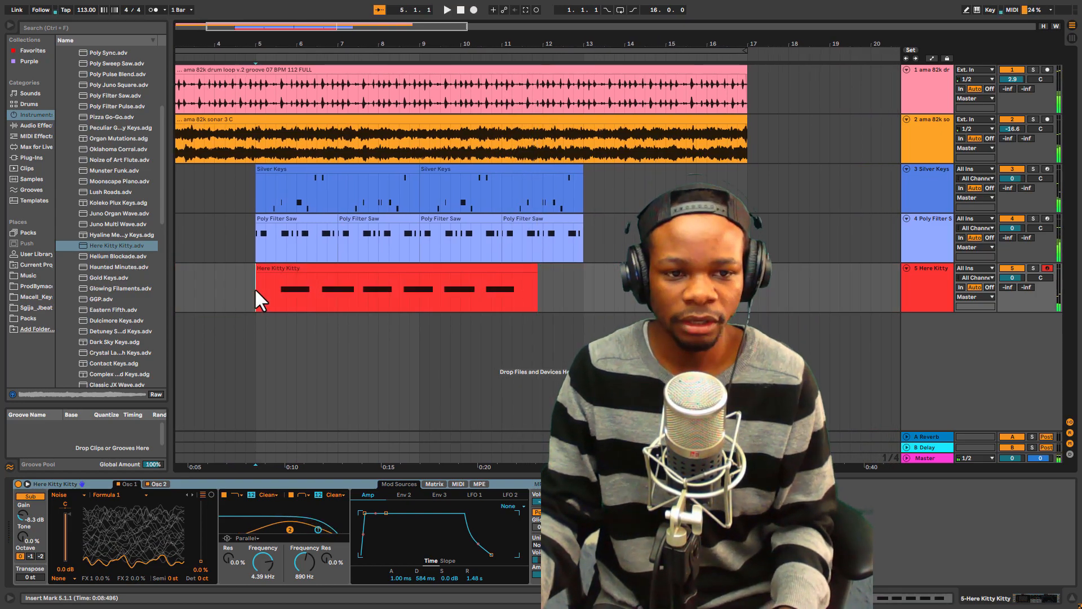
Balance the mix in Session view during playback: Here Kitty Kitty at -14.9 dB, Poly Filter Saw at -6.0 dB, ama 82k sonar at -18.0 dB
key("Tab")
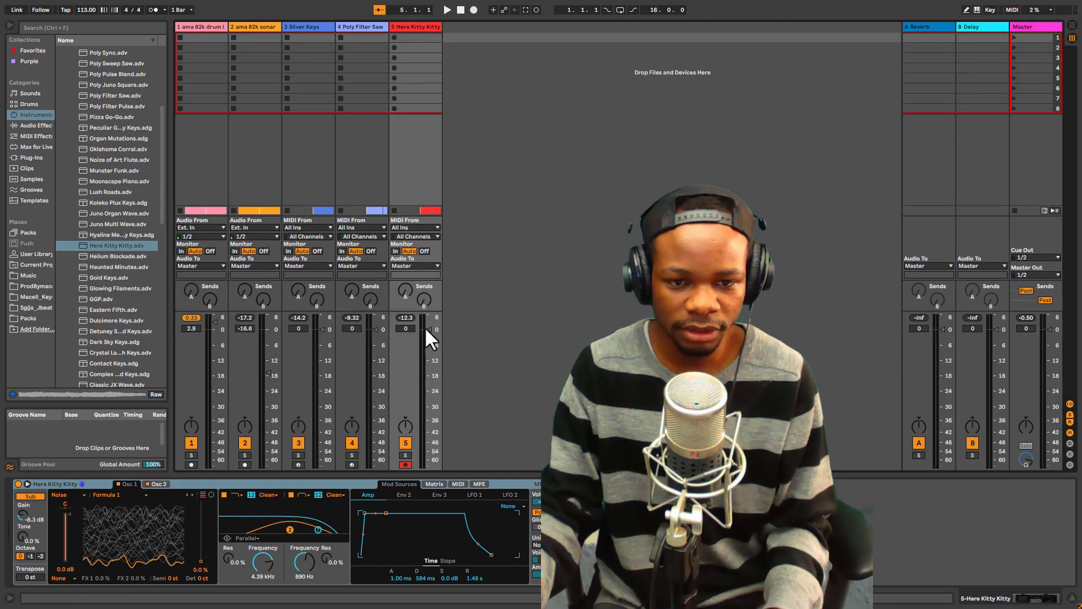
key("space")
left_click_drag(428, 328, 429, 367)
left_click_drag(374, 329, 373, 345)
left_click_drag(268, 367, 265, 375)
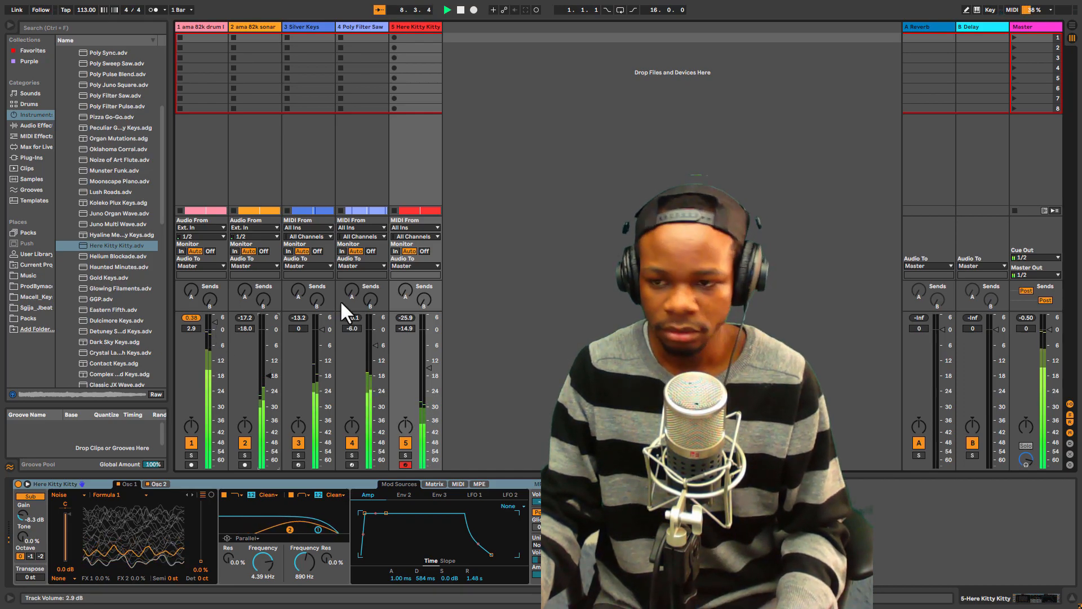
In the Arrangement view, delete everything from about bar 11.4.3 to bar 14 on the three MIDI tracks
left_click(1068, 27)
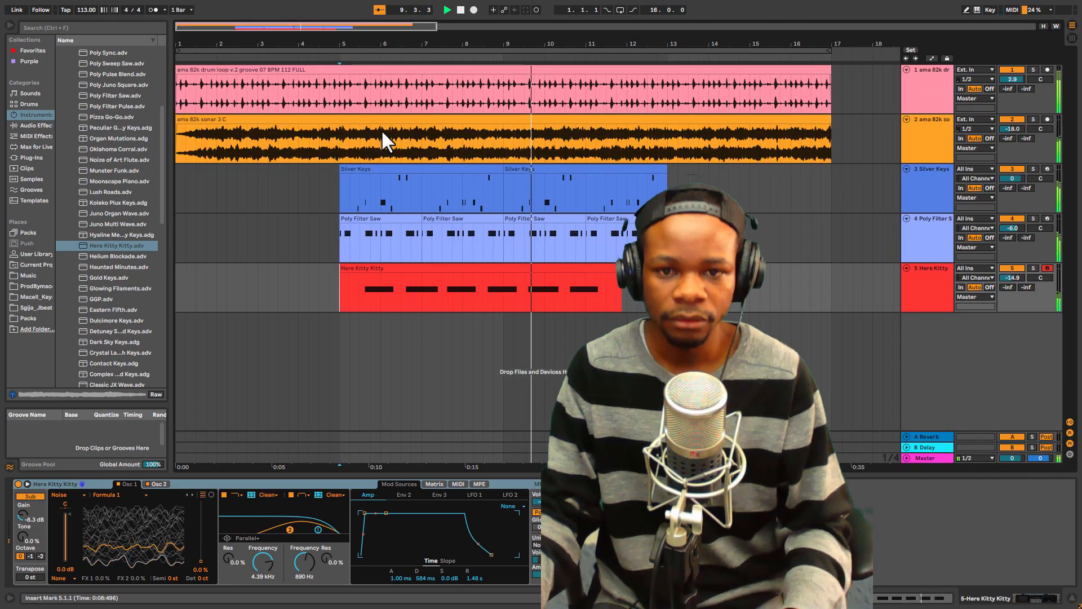
left_click_drag(546, 45, 451, 30)
key("space")
left_click_drag(544, 205, 483, 281)
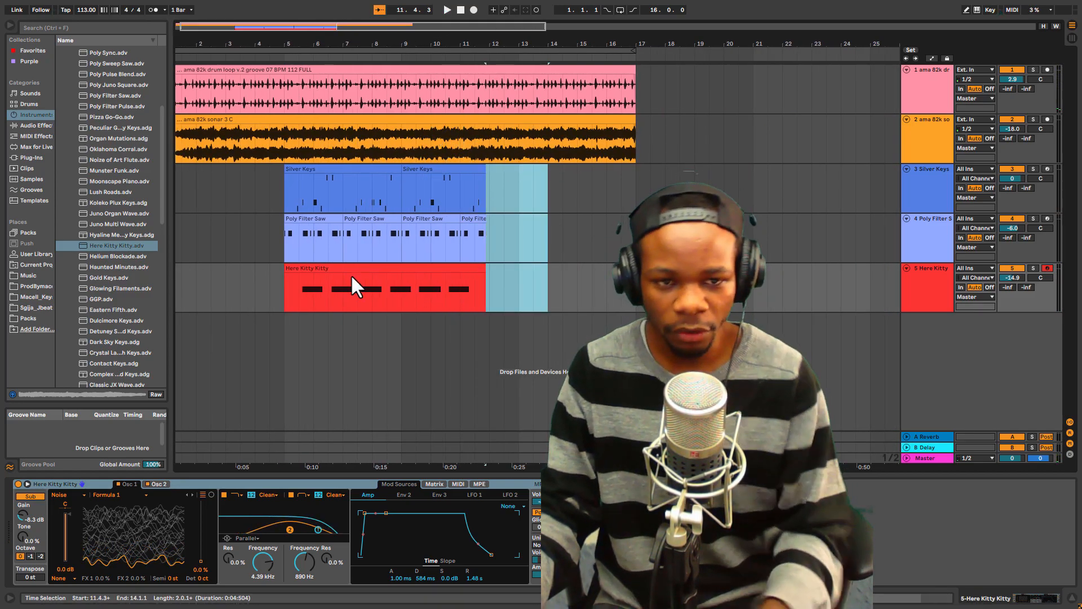
key("Delete")
Show the A Reverb return's device in Session view, play from bar 5 with Poly Filter Saw soloed, and raise that track's send A
left_click(286, 200)
key("Tab")
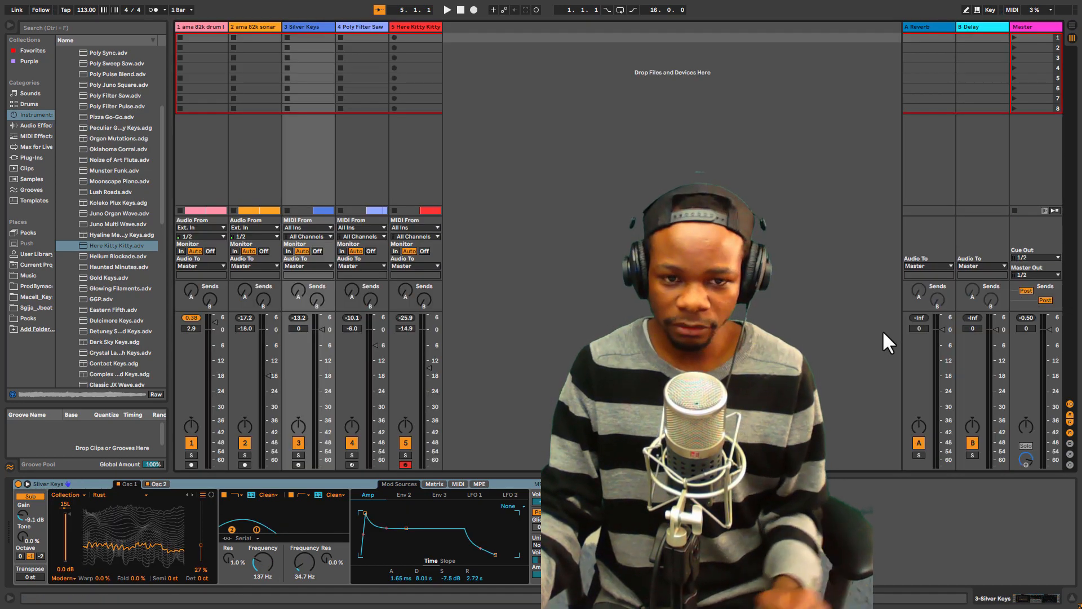
left_click(920, 27)
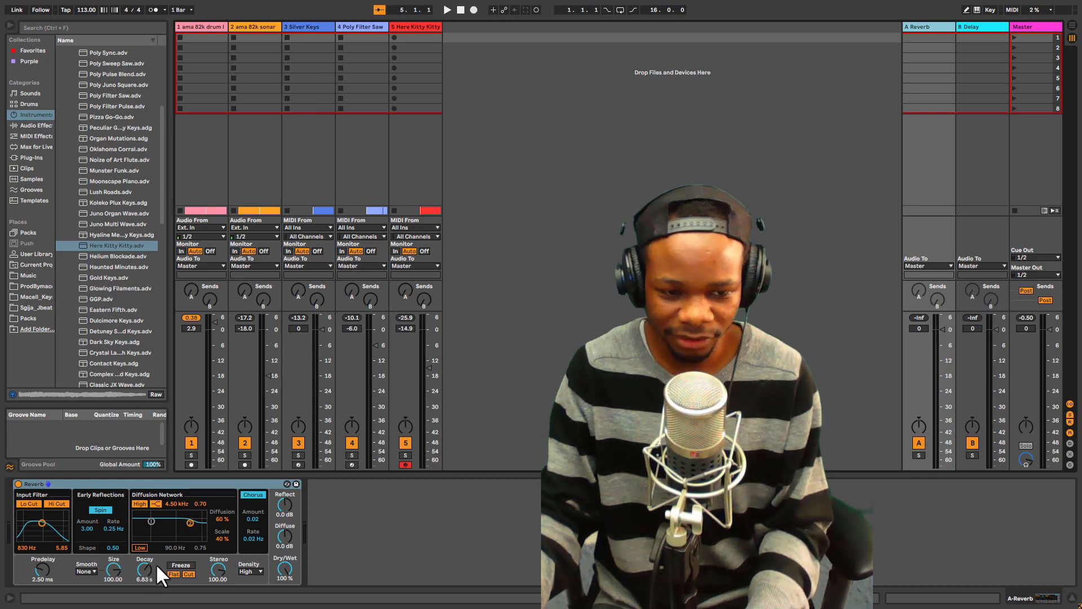
key("space")
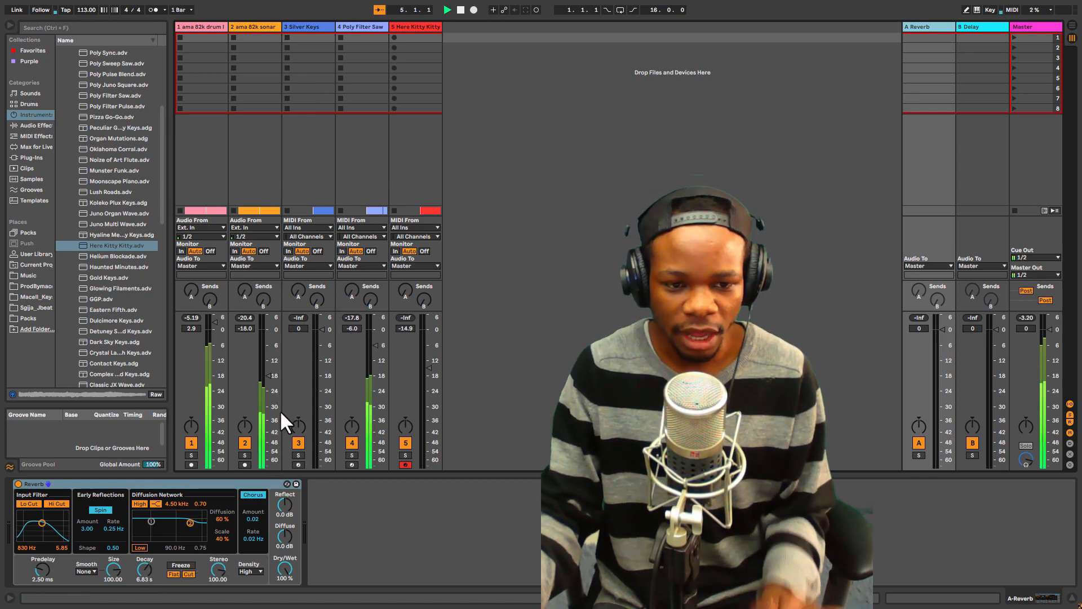
left_click(349, 454)
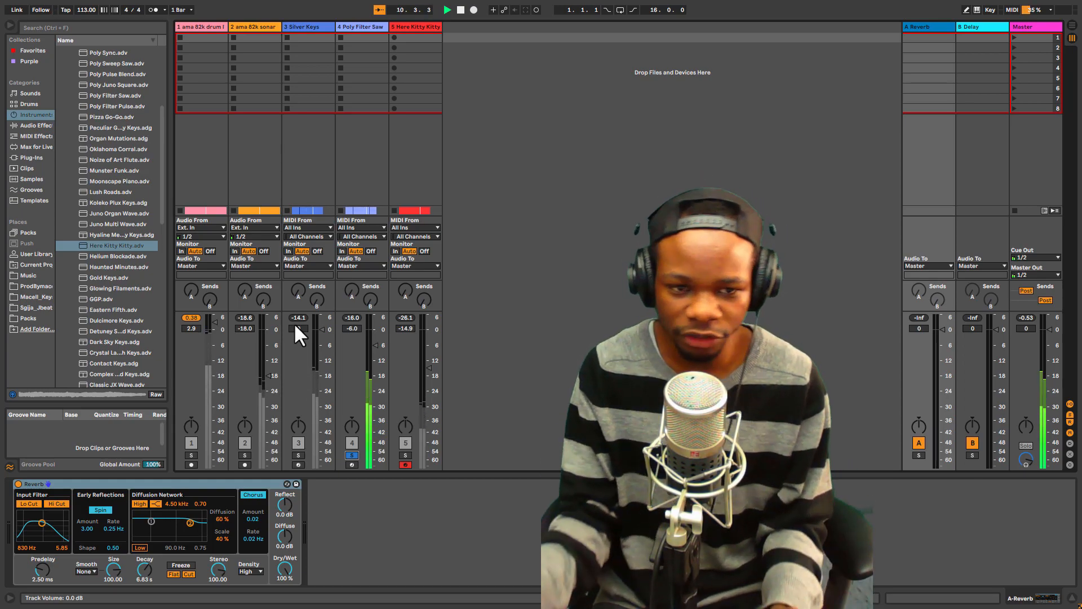
mouse_move(352, 290)
left_mouse_down()
mouse_move(352, 267)
mouse_move(355, 285)
left_mouse_up()
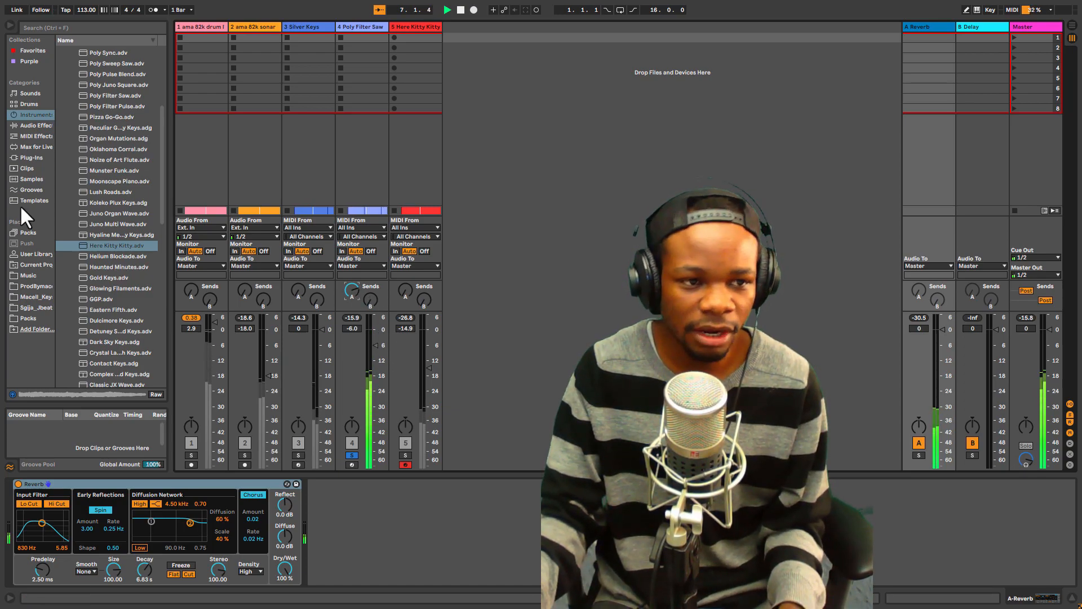
Add an EQ Eight after the Reverb on return A and pull band 3 down to -4.34 dB at 4.00 kHz
left_click(37, 126)
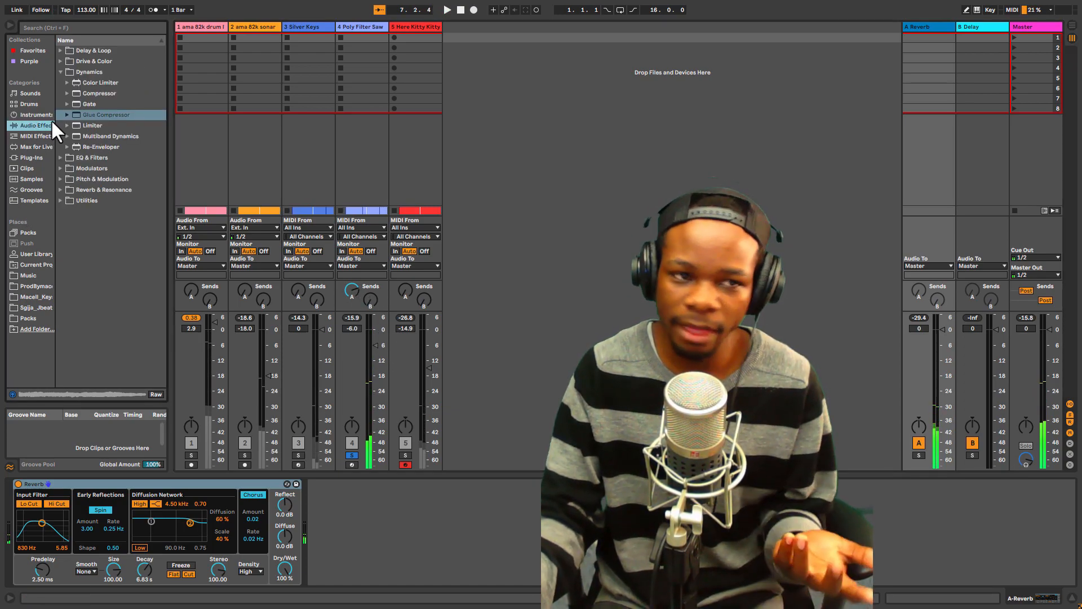
left_click(67, 158)
left_click(89, 114)
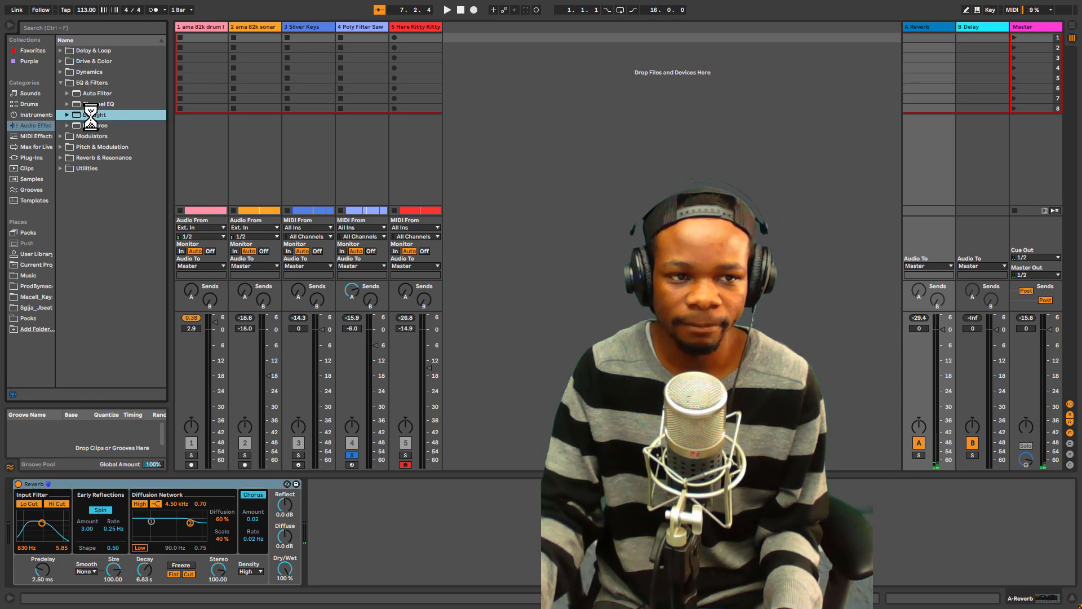
key("space")
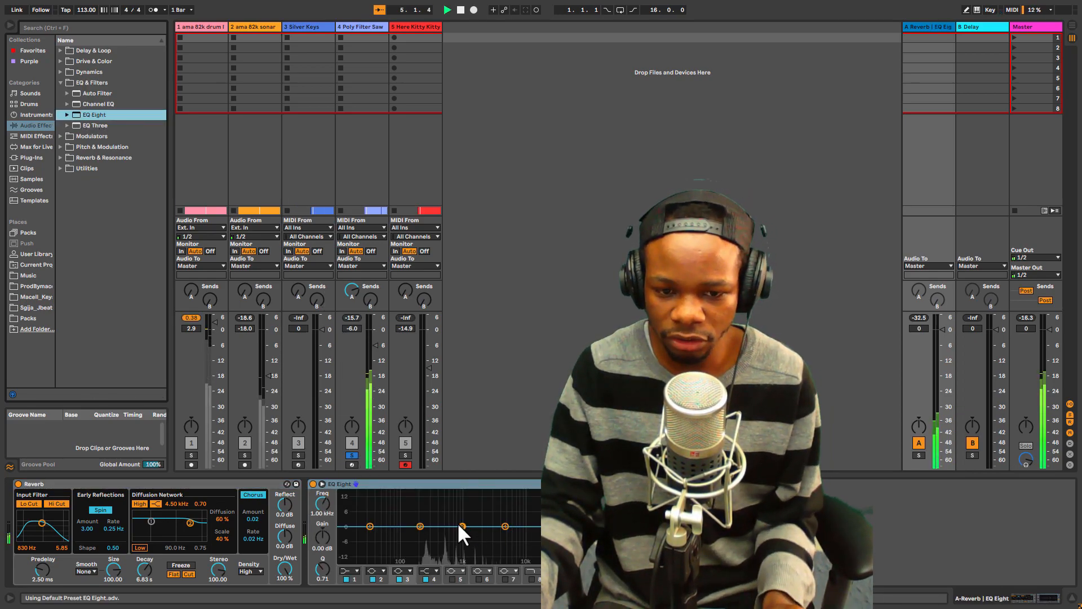
left_click_drag(482, 507, 501, 538)
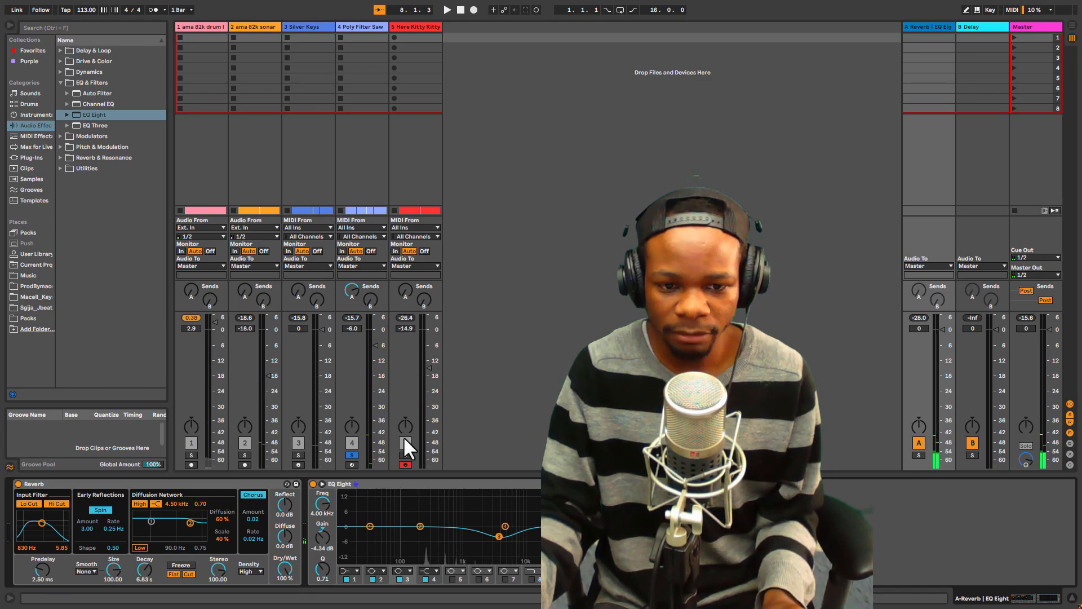
Solo Here Kitty Kitty, raise its send to the A Reverb return and set its volume to 2.5 dB during playback
left_click(406, 455)
key("space")
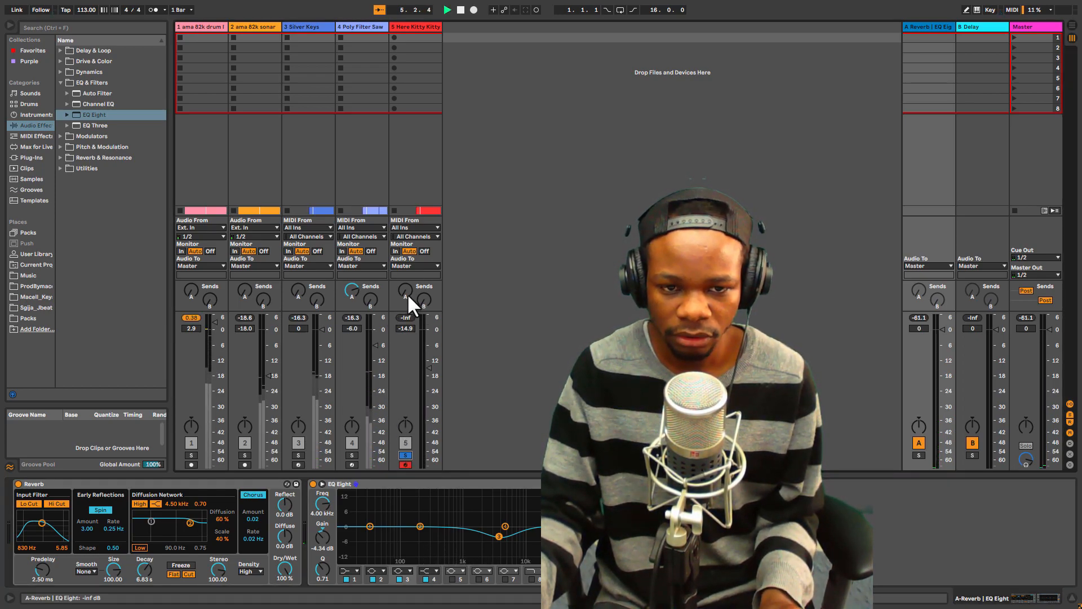
left_click_drag(405, 292, 405, 265)
left_click_drag(429, 367, 429, 323)
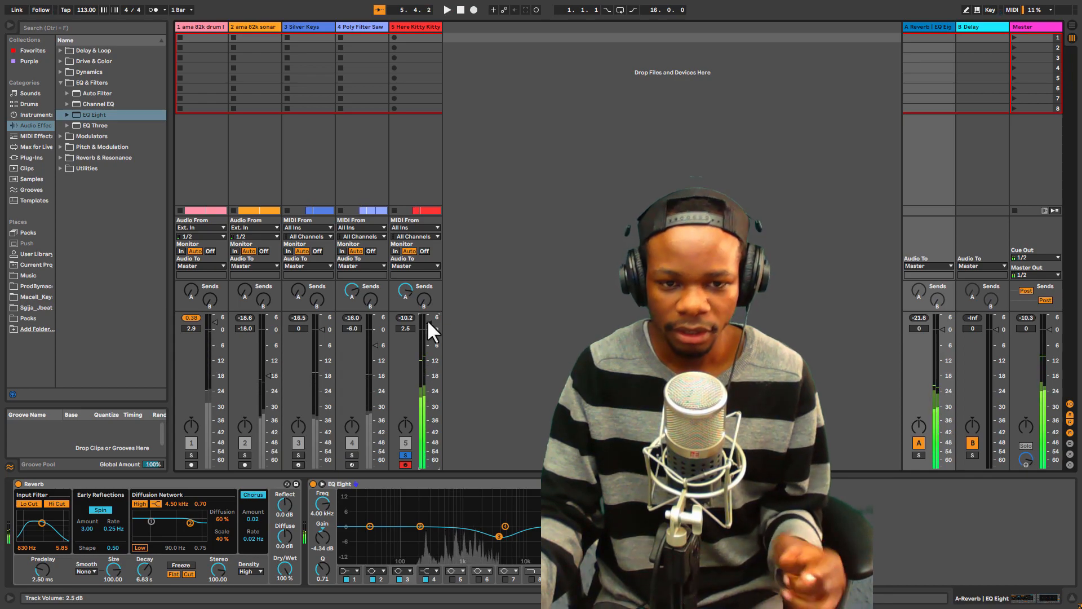
Lower Here Kitty Kitty's volume to -0.1 dB and raise the soloed Silver Keys track's send to the B Delay return to -13.0 dB
left_click_drag(428, 320, 427, 328)
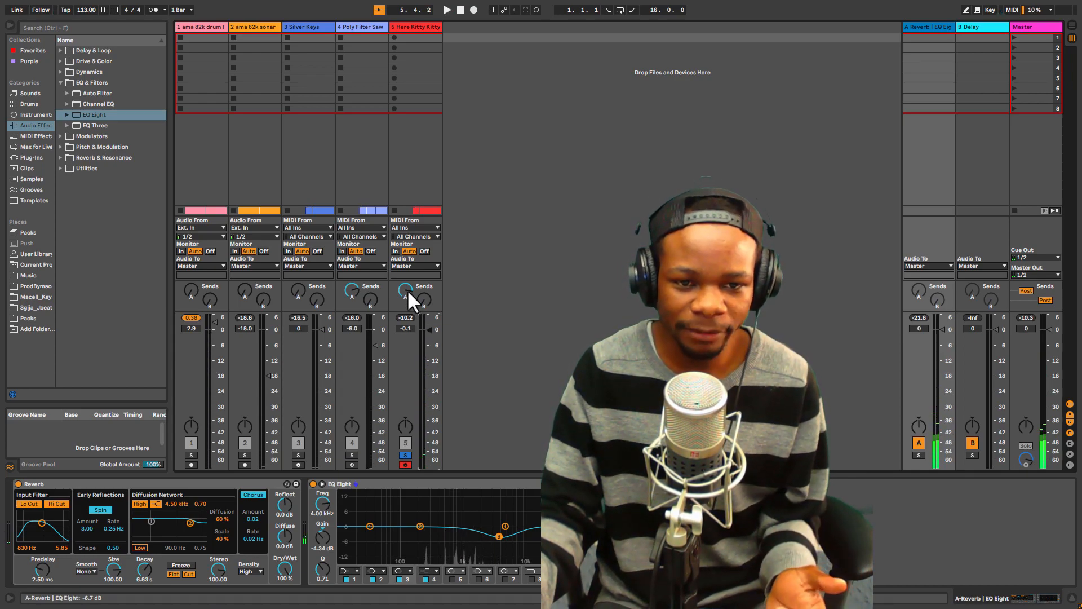
key("space")
left_click(299, 453)
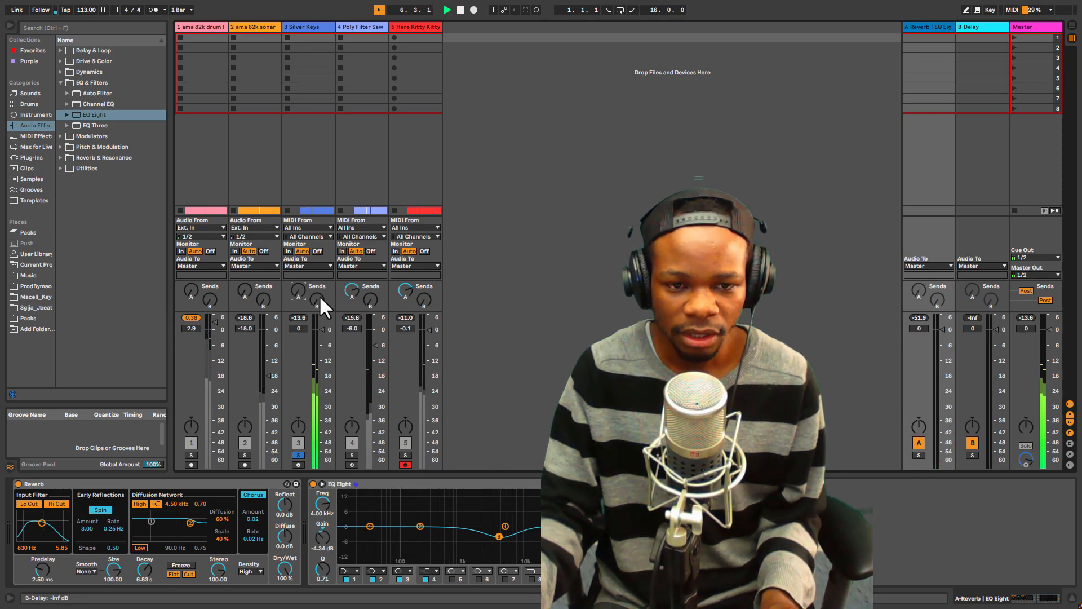
key("space")
left_click_drag(318, 302, 318, 289)
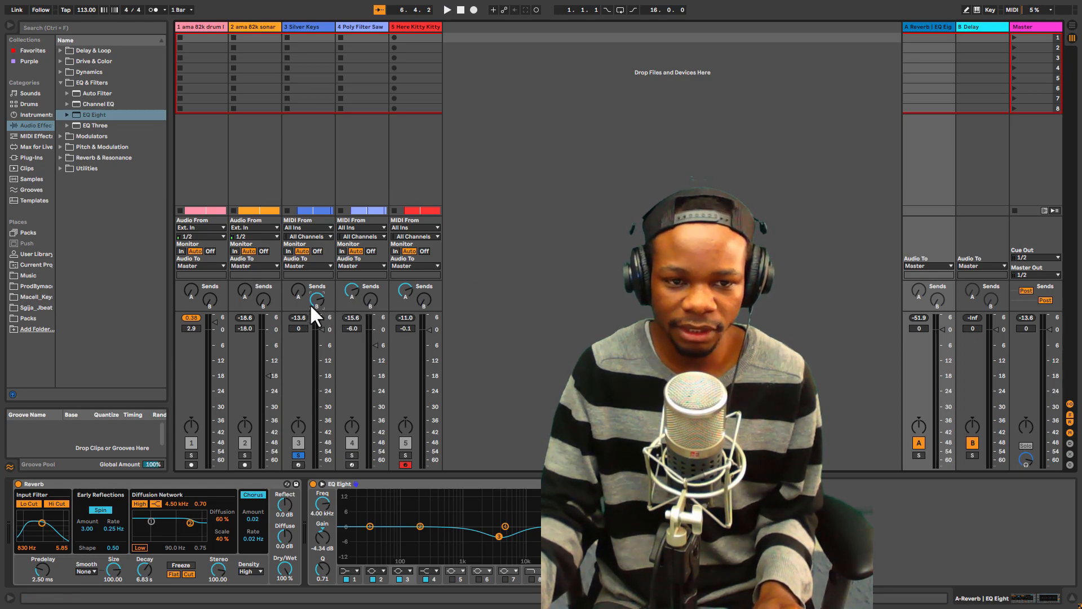
key("space")
left_click_drag(312, 303, 313, 303)
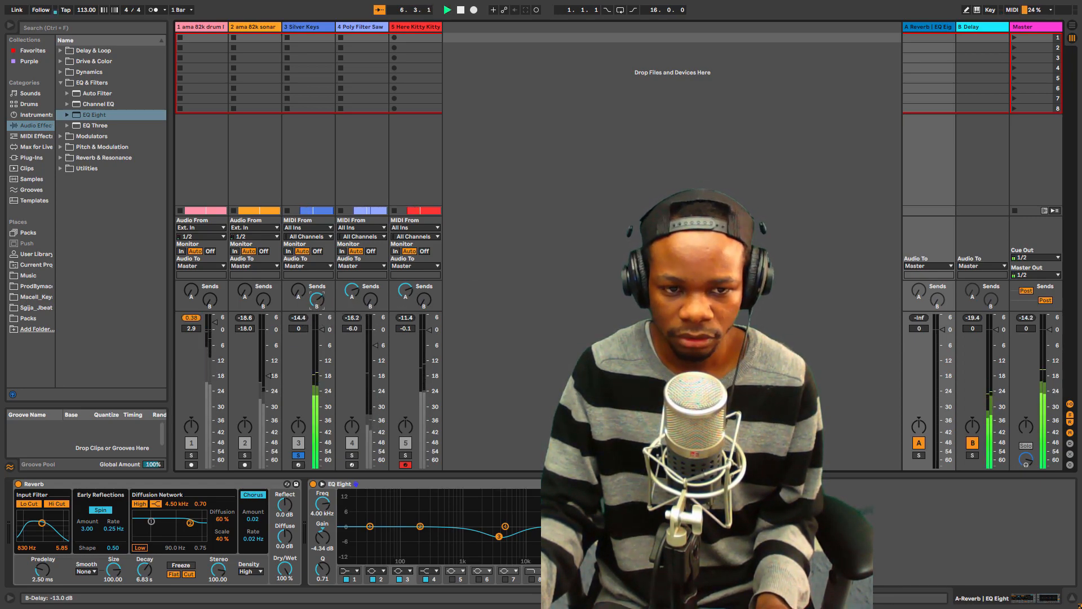
Show the B Delay return's device and set its feedback to 57%
left_click(990, 29)
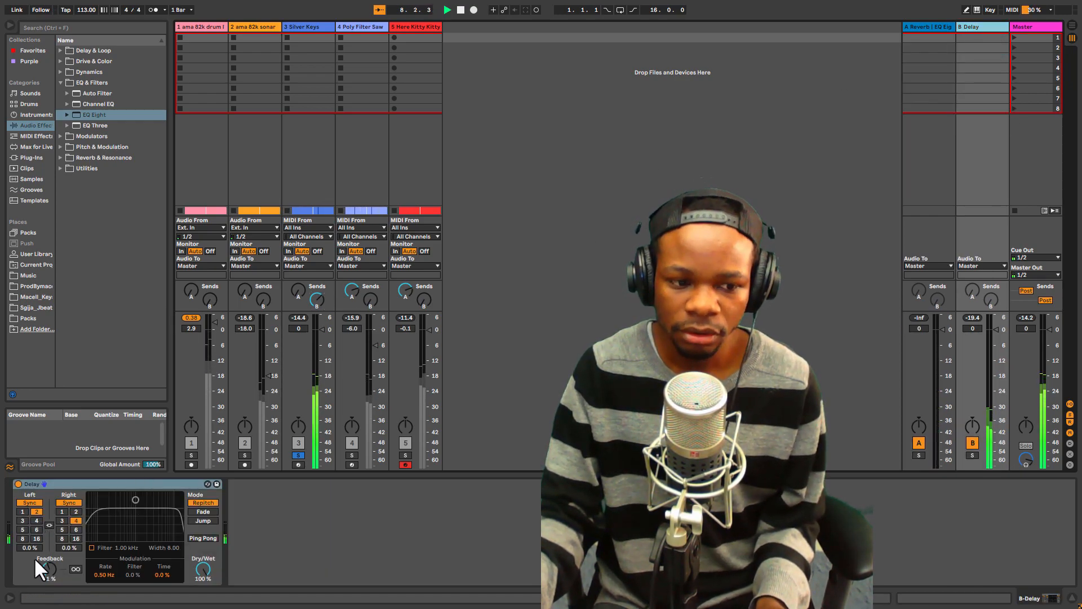
left_click_drag(46, 565, 47, 562)
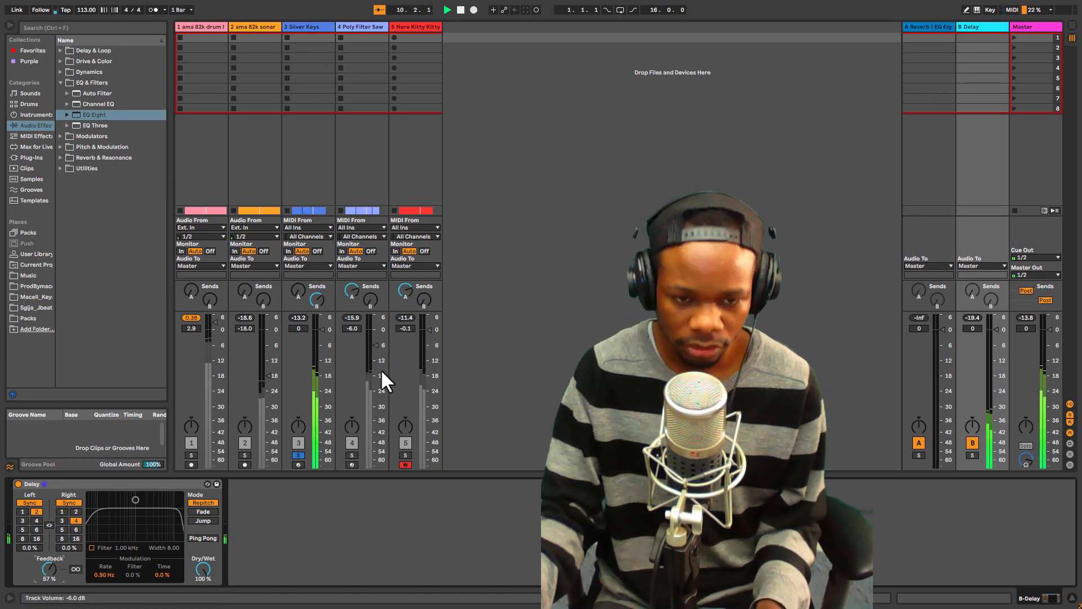
Lower Here Kitty Kitty's volume to -15.5 dB against the full mix and reduce the A Reverb sends of Poly Filter Saw and Here Kitty Kitty
left_click(406, 455)
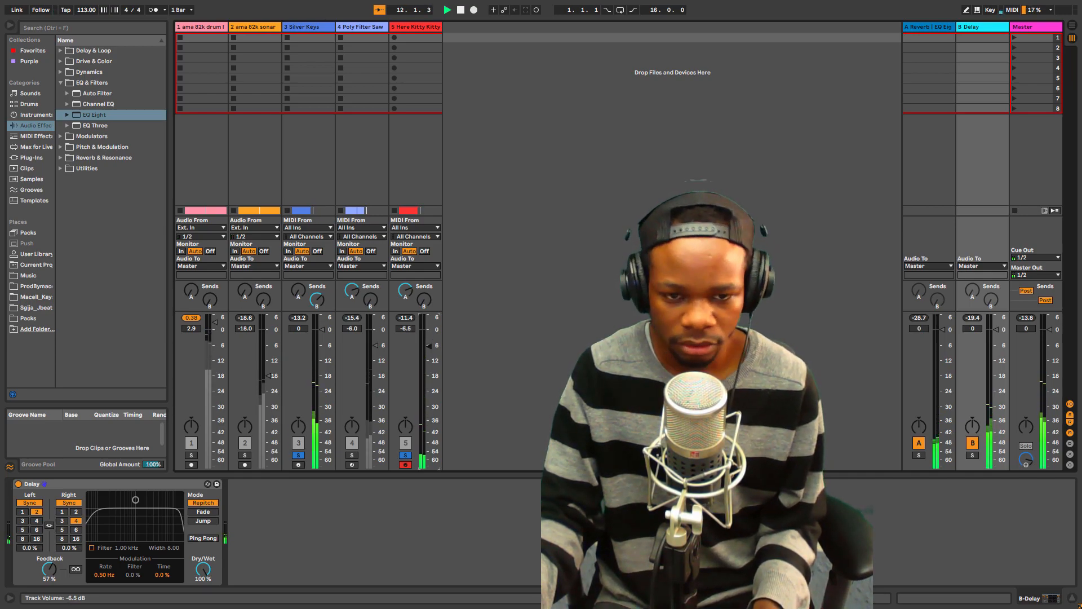
left_click(406, 455)
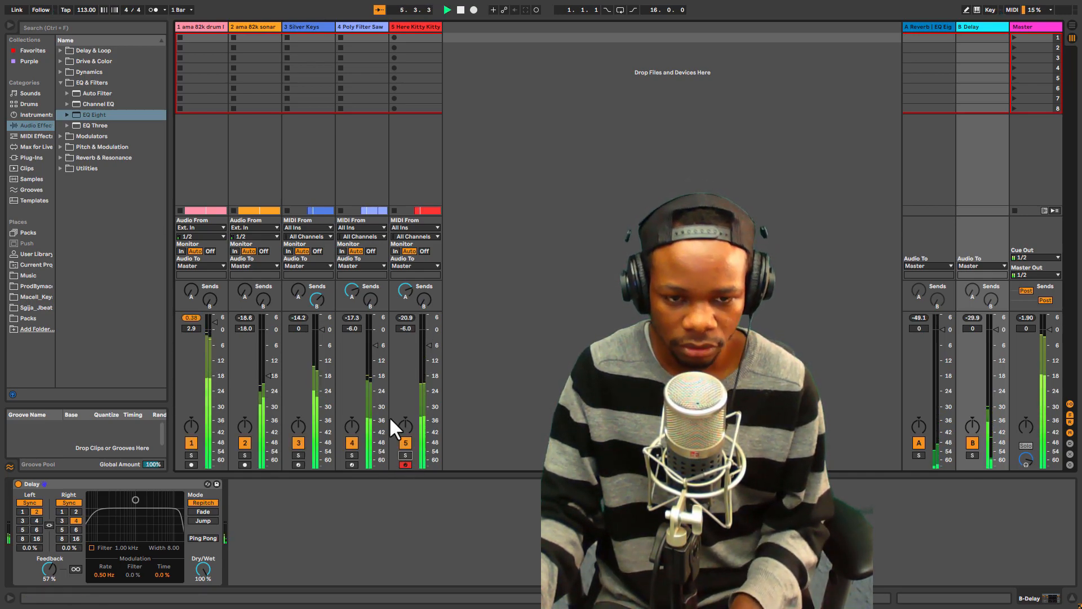
left_click(351, 292)
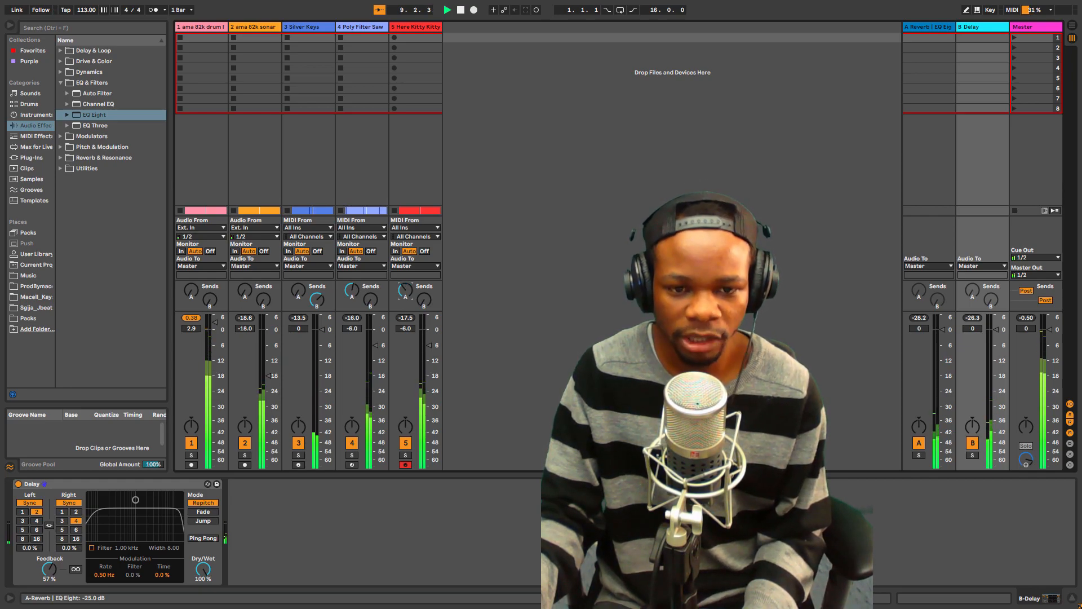
left_click_drag(430, 346, 429, 360)
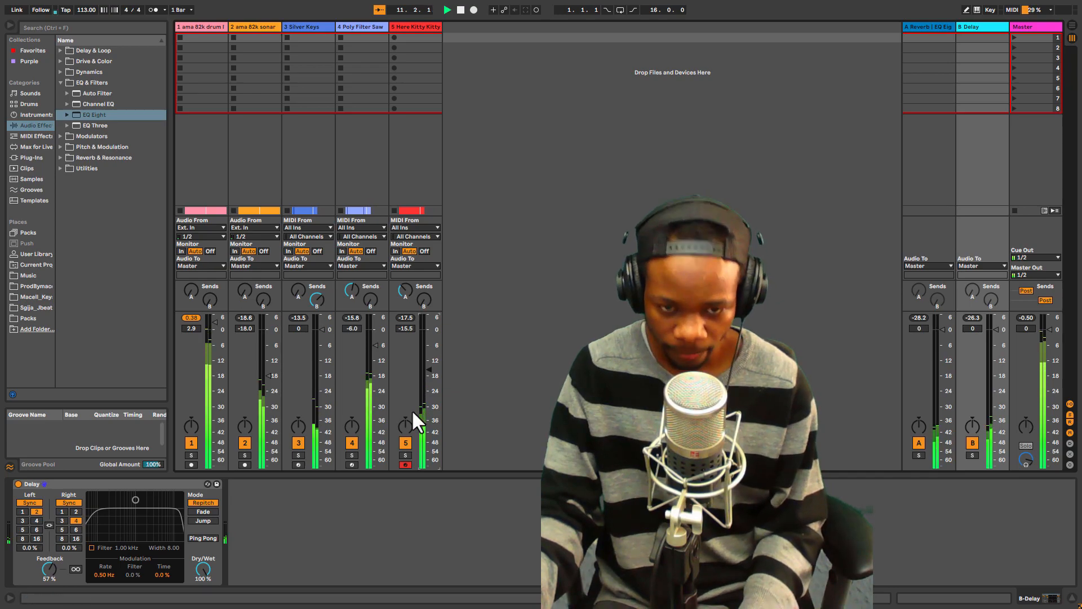
Pan the Here Kitty Kitty track to 22R
left_click_drag(406, 423, 406, 430)
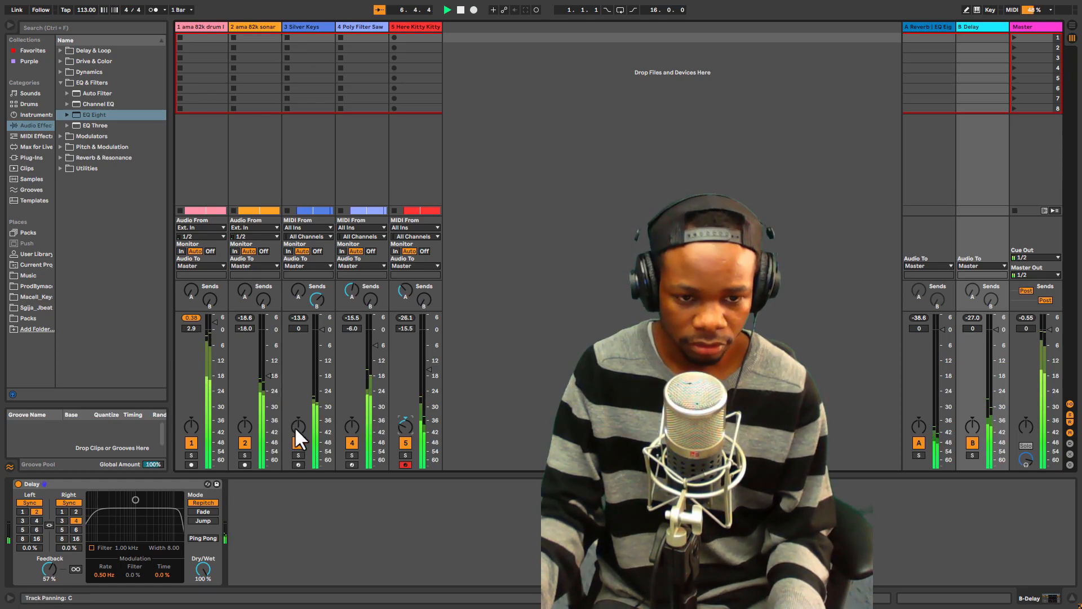
left_click_drag(401, 421, 400, 405)
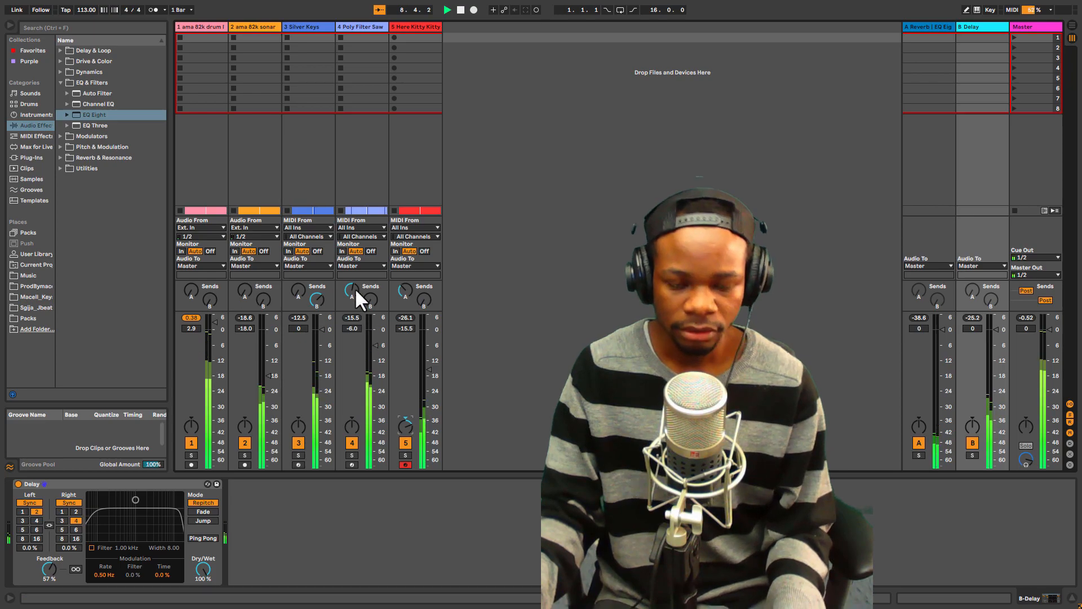
Lower the volumes of the three MIDI tracks together, bringing Silver Keys to -5.4 dB, Poly Filter Saw to -11.4 dB and Here Kitty Kitty to -20.9 dB
left_click(317, 26)
left_click(362, 27)
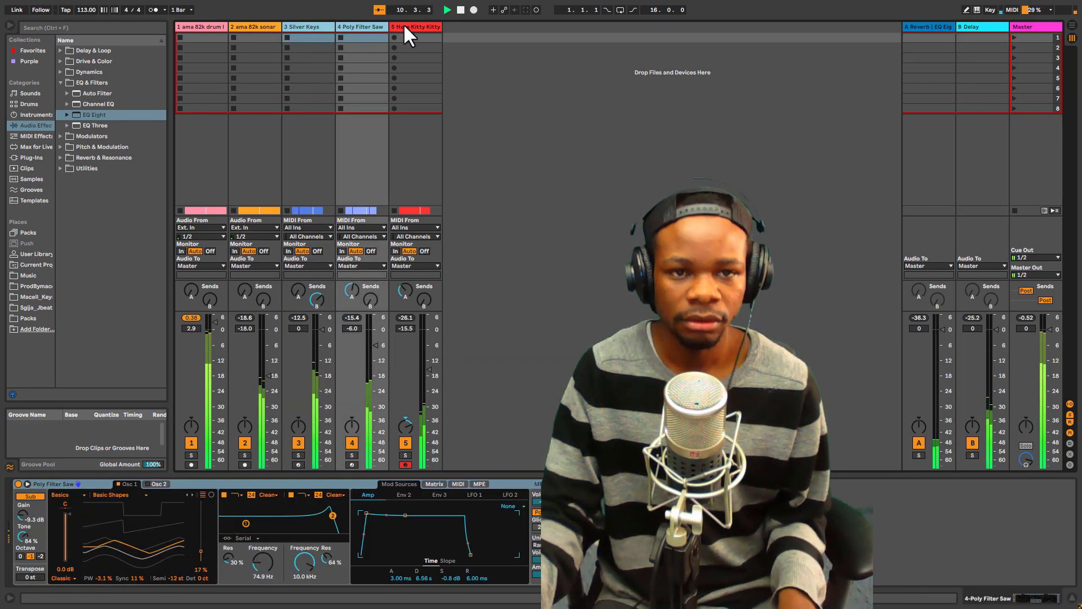
left_click(407, 24)
left_click_drag(321, 331, 321, 343)
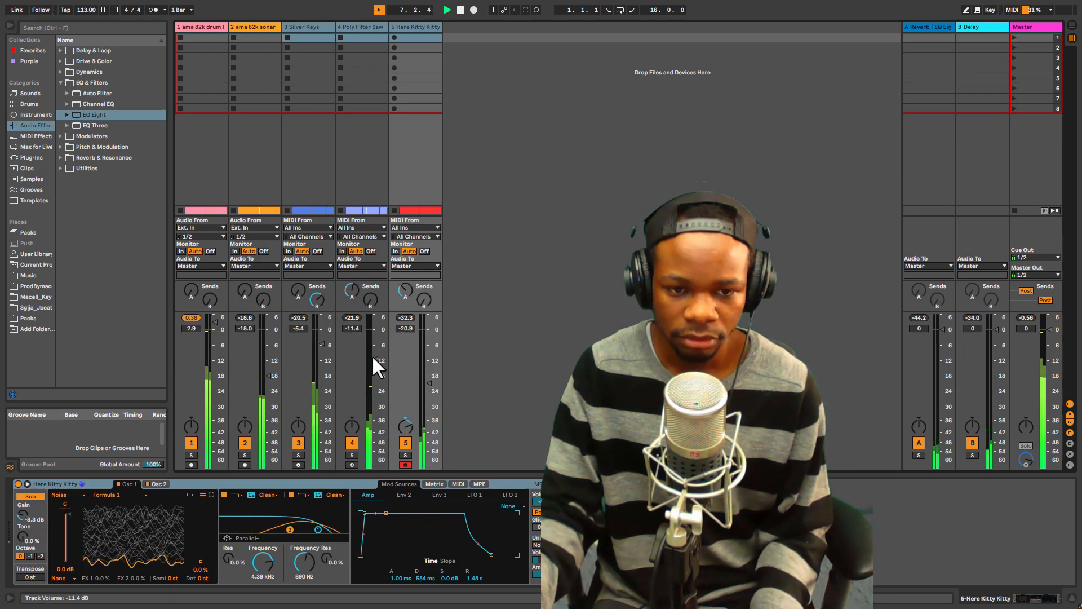
Raise only Poly Filter Saw's volume to -8.5 dB
left_click(350, 26)
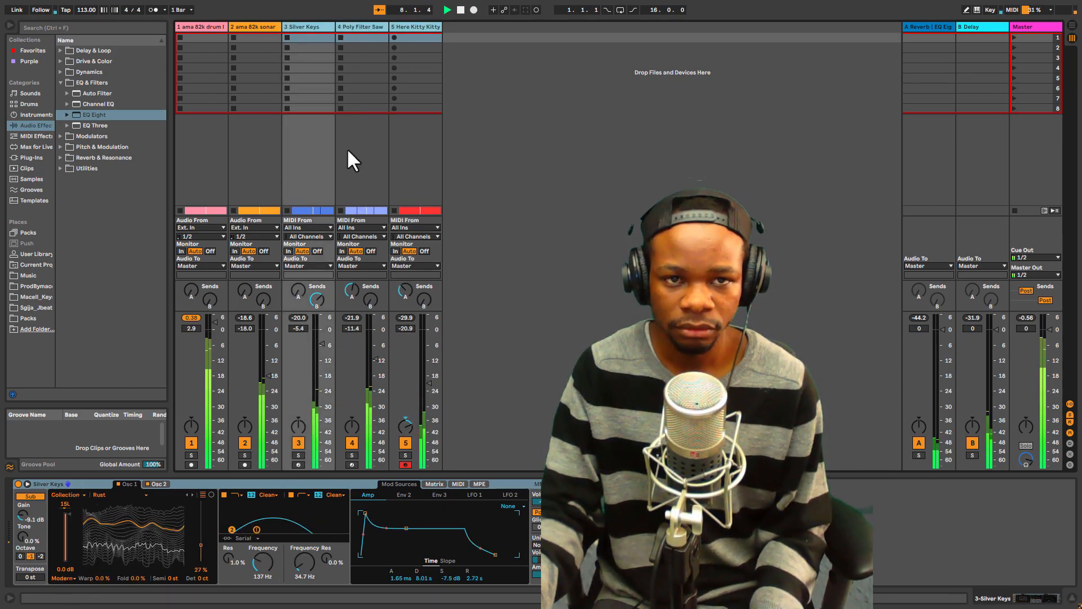
left_click_drag(372, 355, 372, 345)
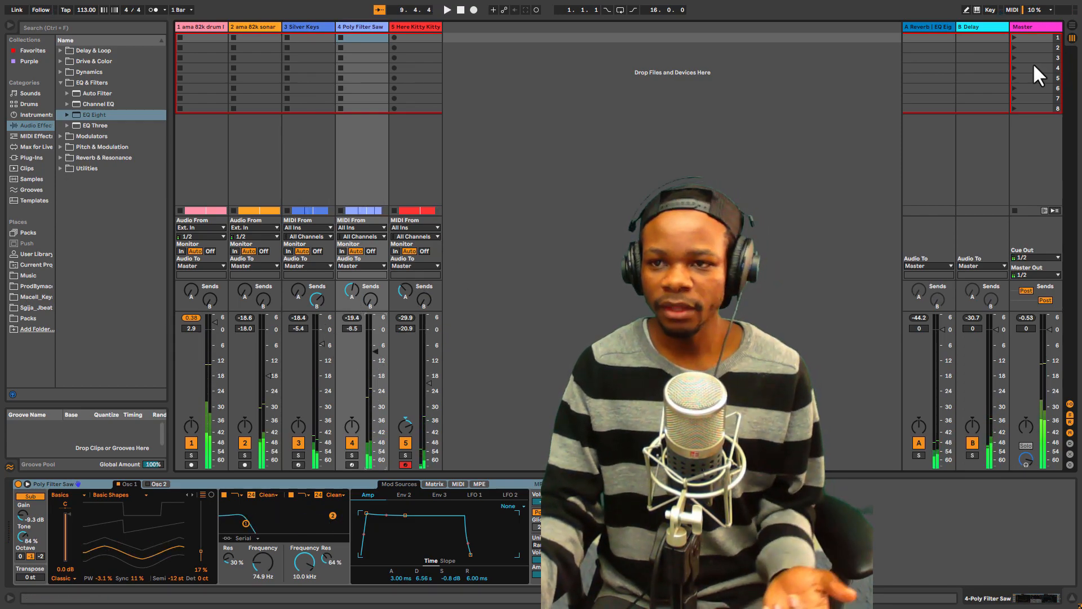
Show the A Reverb return's devices, play the mix briefly and solo Silver Keys, Poly Filter Saw and Here Kitty Kitty together
left_click(929, 25)
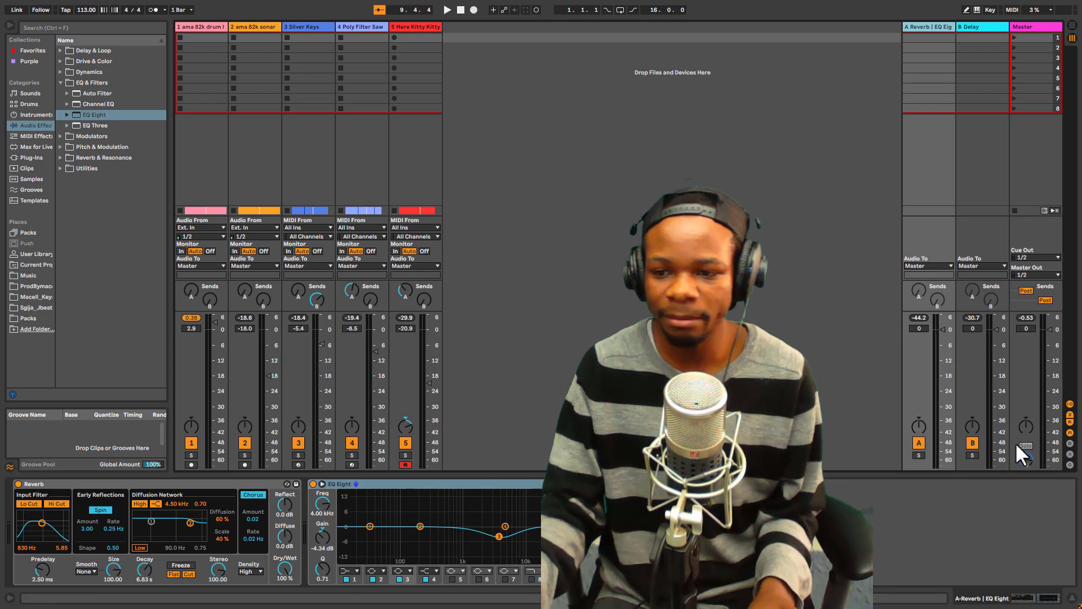
key("space")
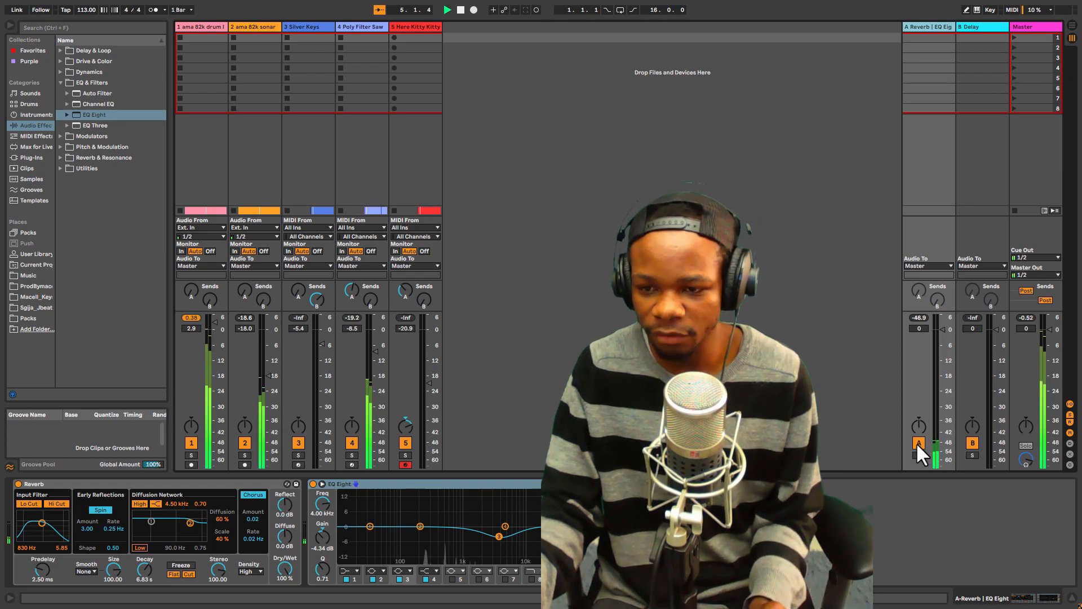
key("space")
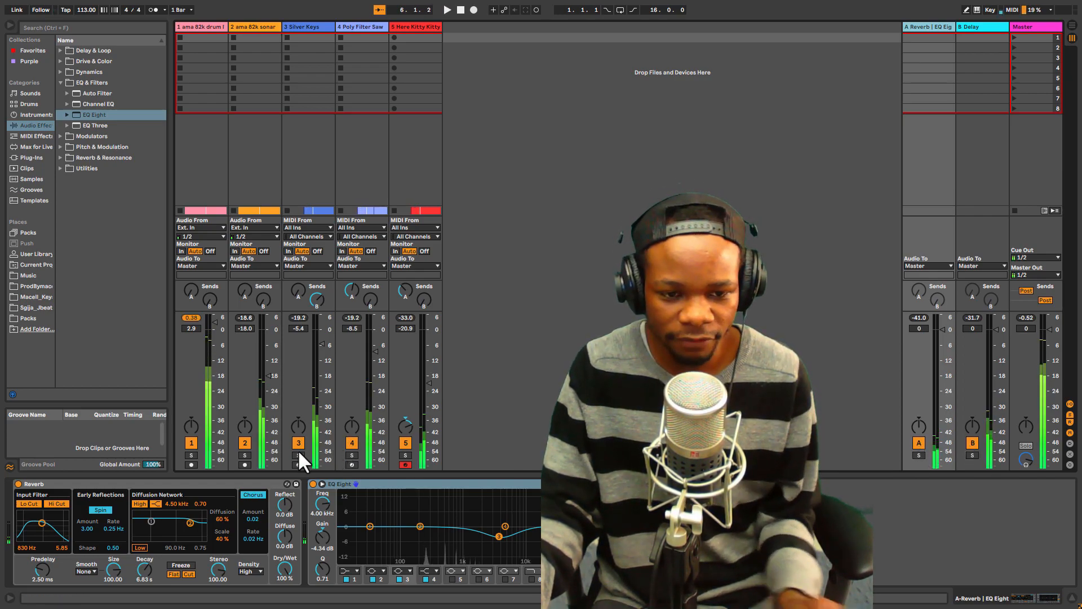
left_click(300, 453)
left_click(350, 455, "ctrl")
left_click(406, 454, "ctrl")
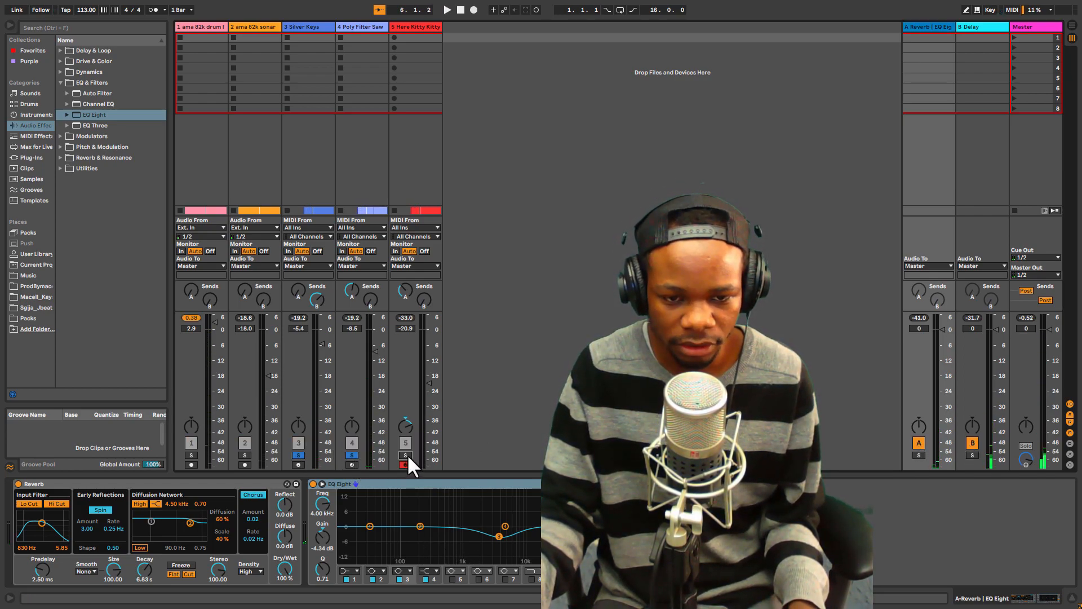
Set Poly Filter Saw's volume to -7.2 dB and compare playback with both returns off, leaving only the A Reverb return active
key("space")
left_click_drag(374, 350, 376, 333)
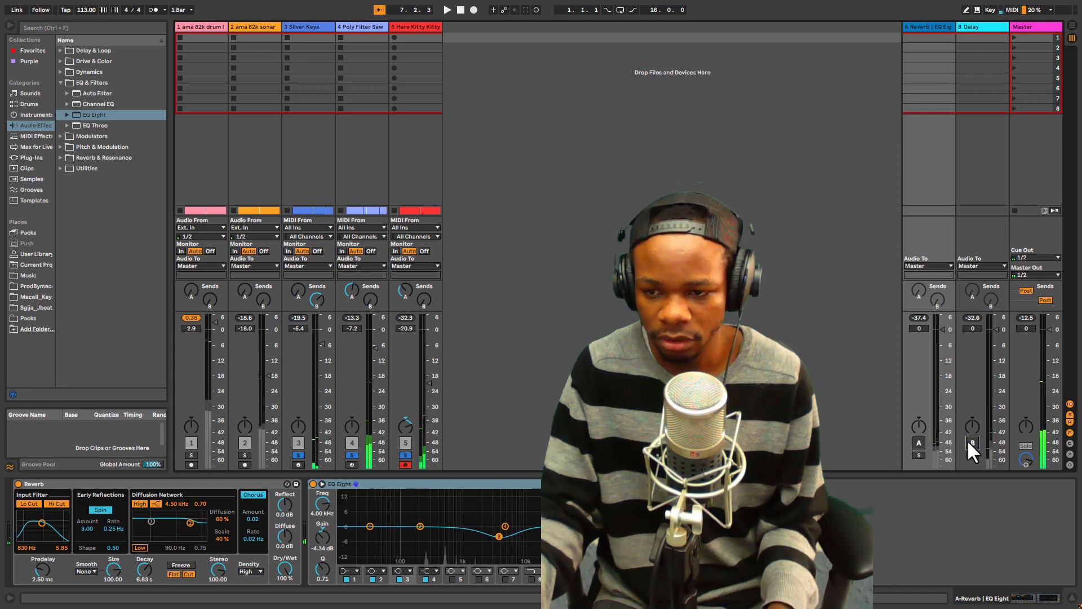
key("space")
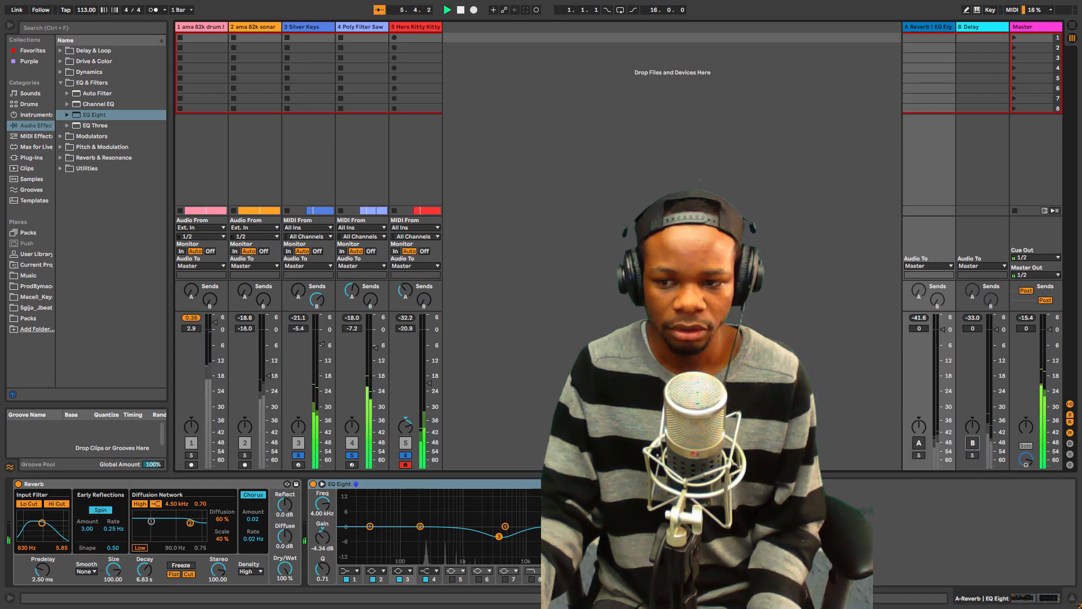
left_click(919, 443)
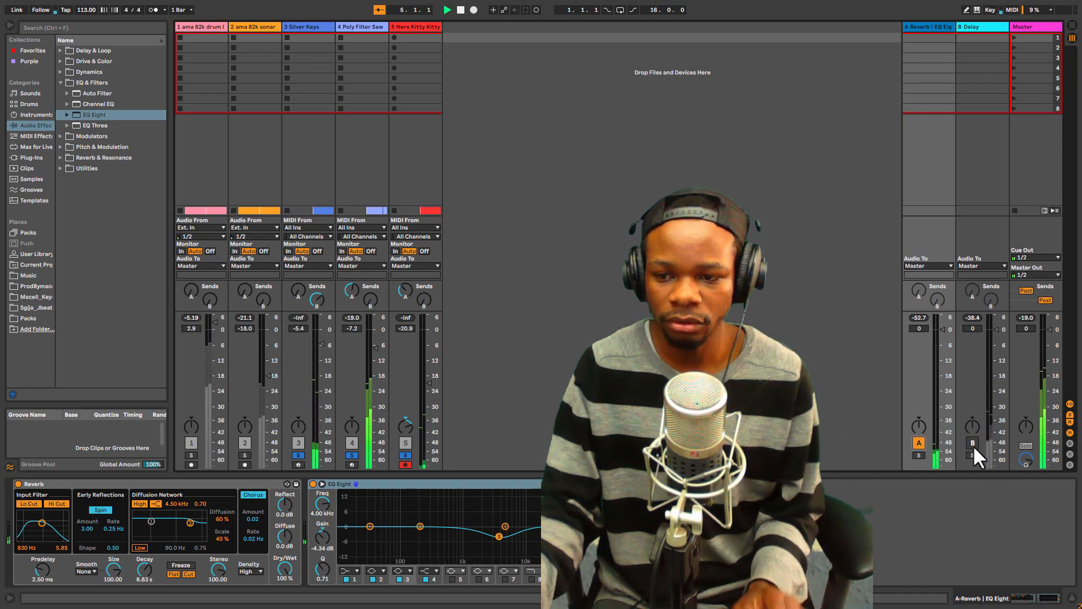
Set the A Reverb return's volume to -1.7 dB and raise send A on the three MIDI tracks together
left_click_drag(940, 330, 940, 317)
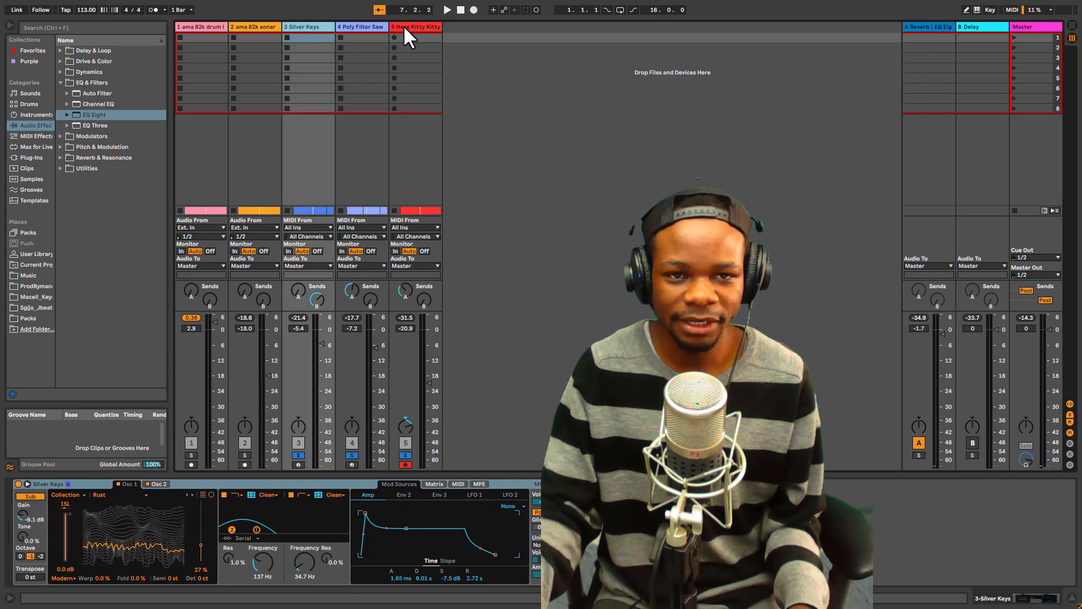
left_click(404, 25)
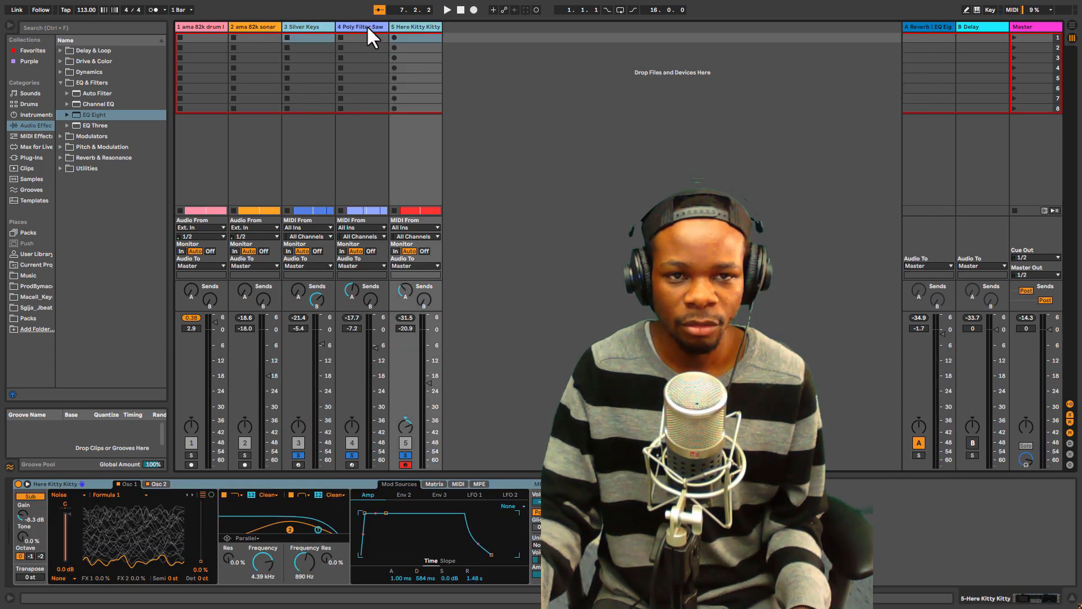
left_click(353, 319)
mouse_move(352, 290)
left_mouse_down()
mouse_move(352, 262)
mouse_move(354, 301)
left_mouse_up()
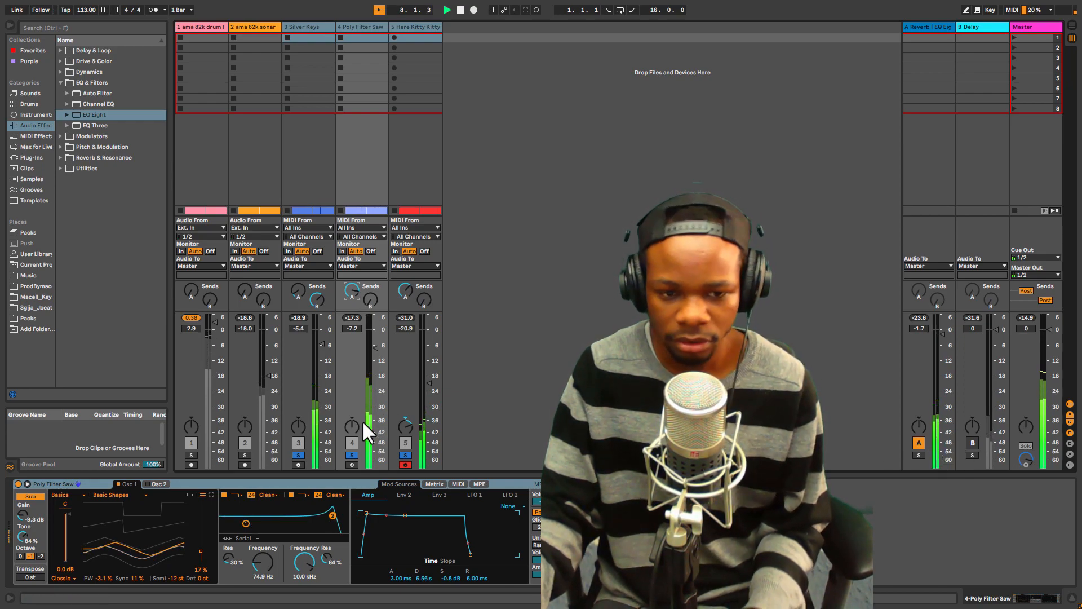
Compare the soloed tracks with the A Reverb return off and on, and clear the solos to hear the full mix
left_click(919, 443)
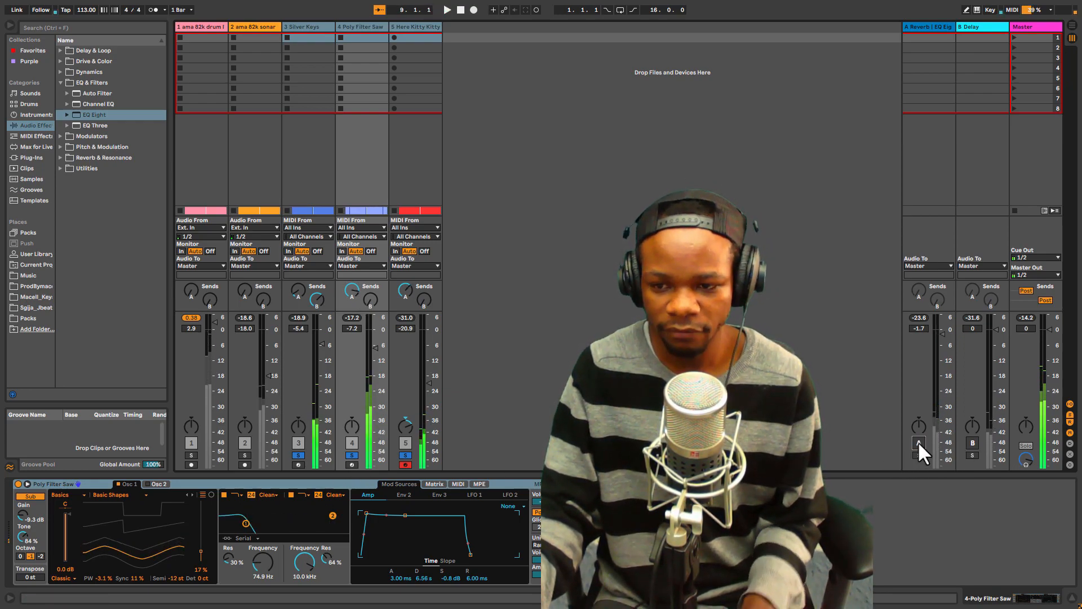
left_click(918, 443)
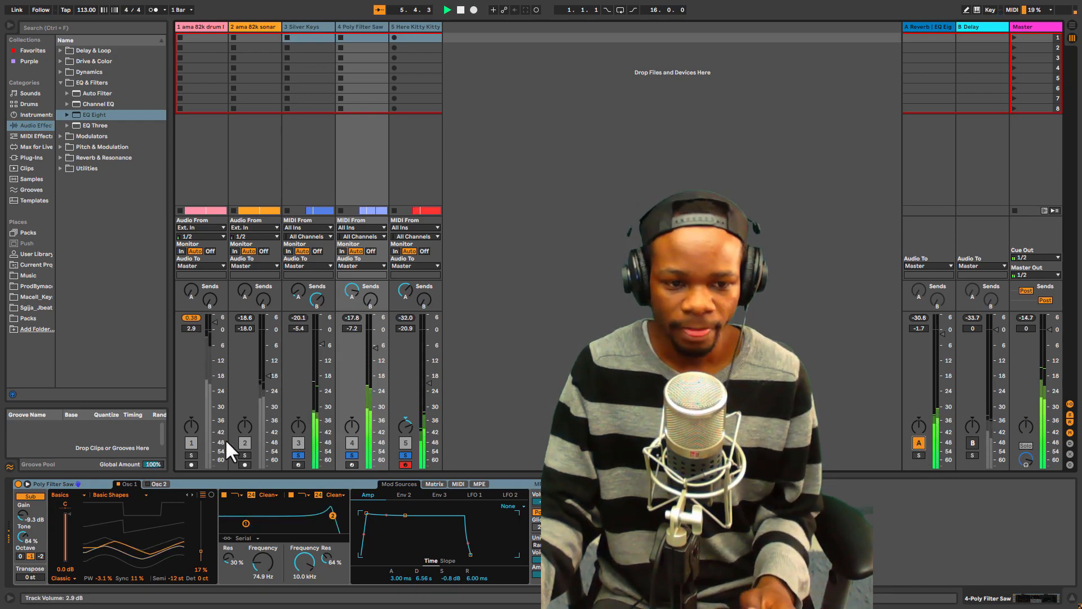
left_click(299, 457)
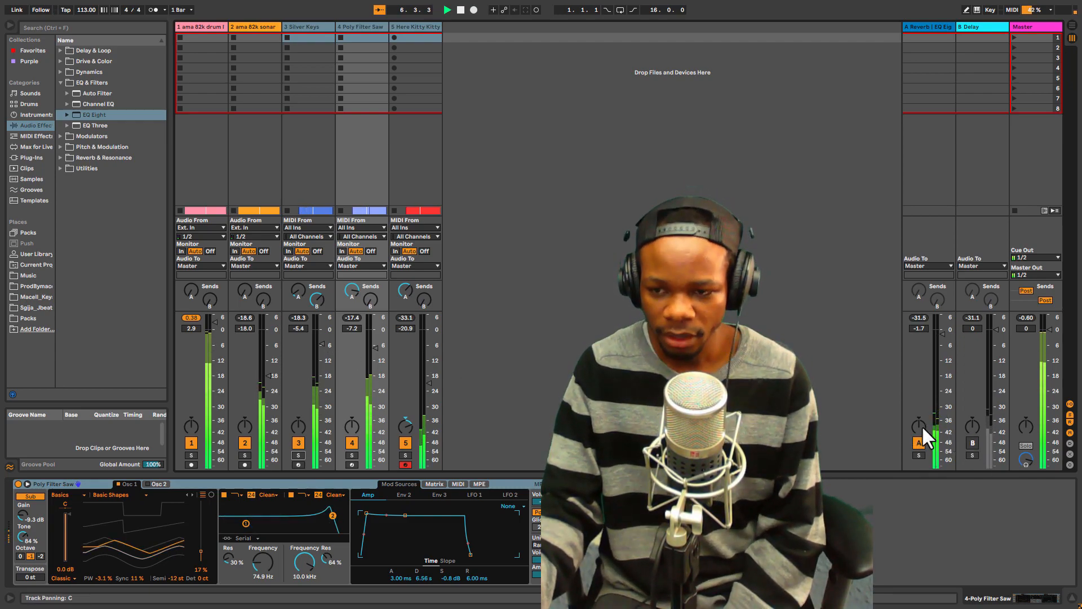
Reactivate the B Delay return, set its volume to 4.5 dB and stop playback
left_click(973, 442)
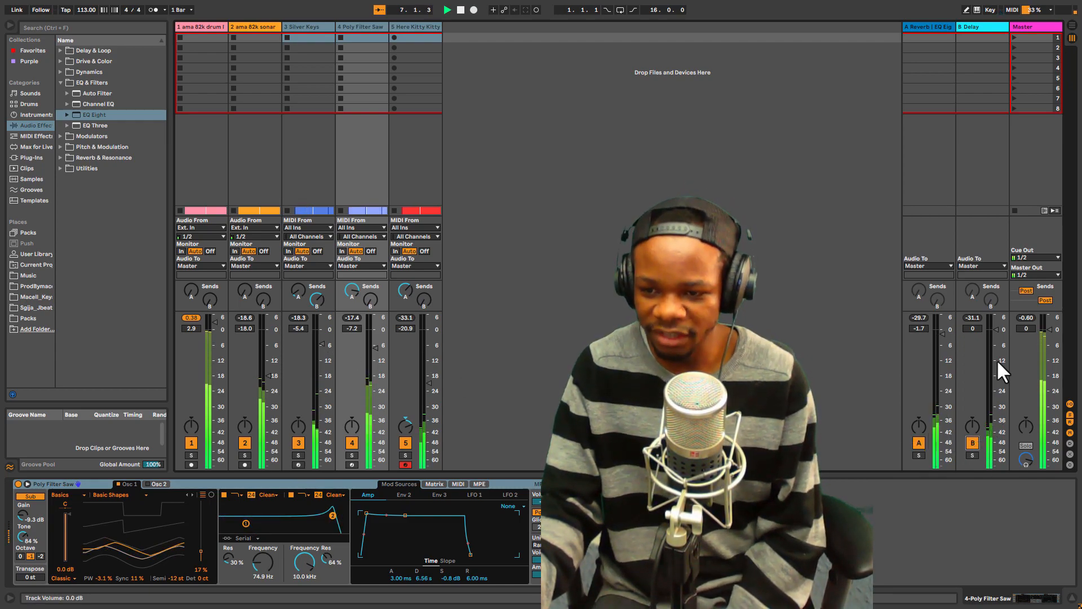
left_click(971, 26)
left_click_drag(996, 330, 995, 317)
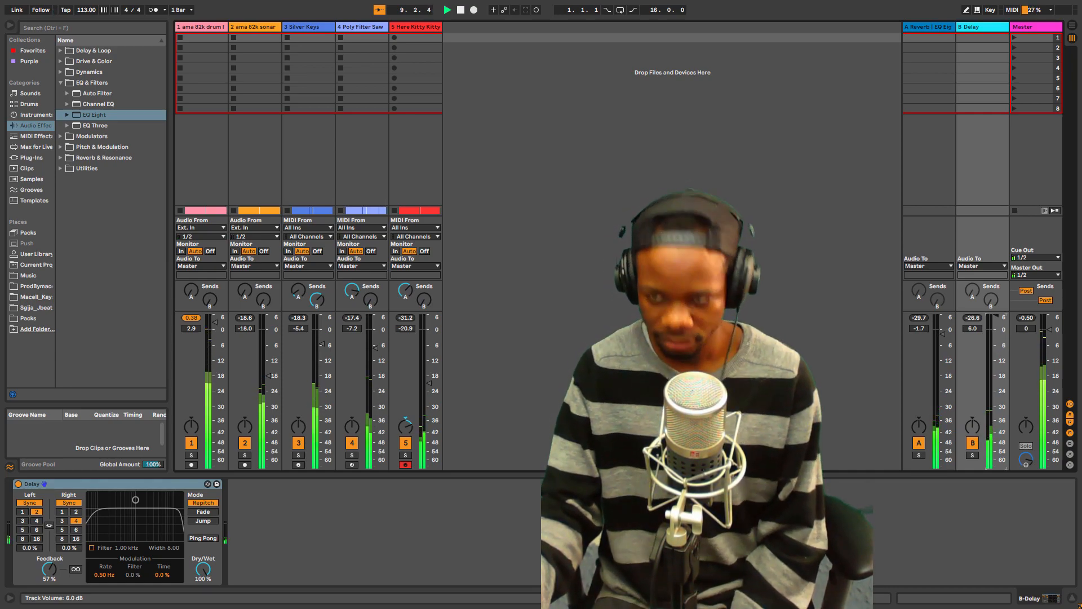
left_click_drag(997, 332, 996, 336)
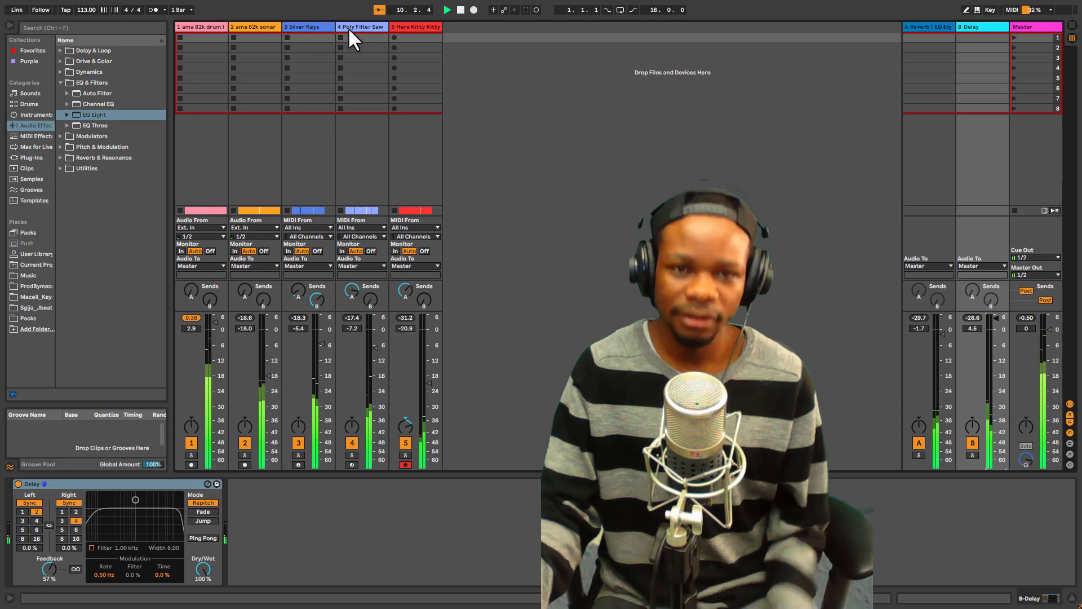
left_click(460, 11)
Look over the clips in the Arrangement view and return to the Session view
key("Tab")
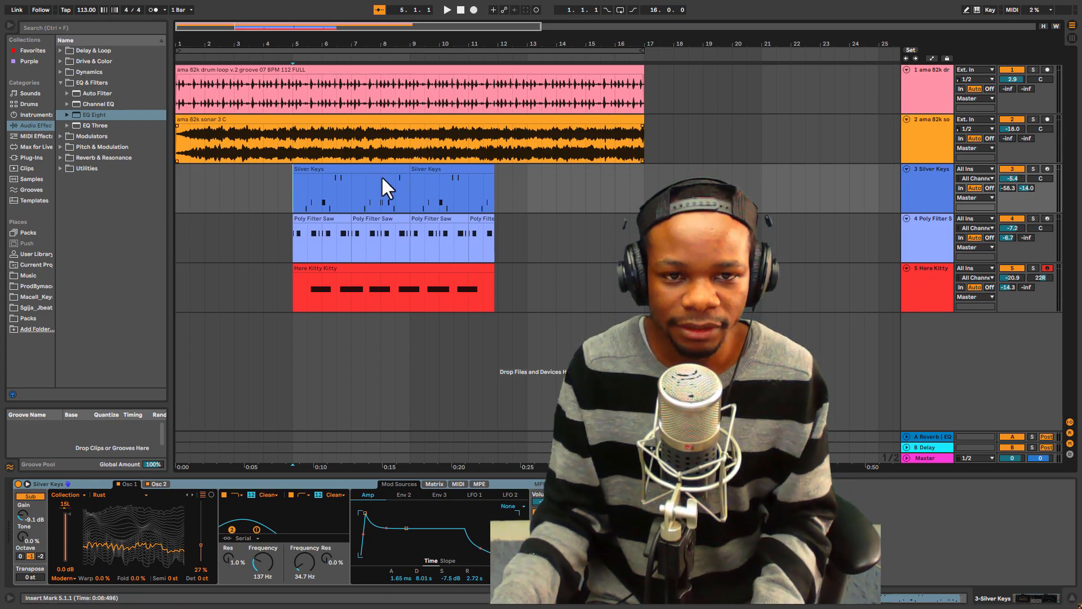
left_click_drag(267, 41, 267, 49)
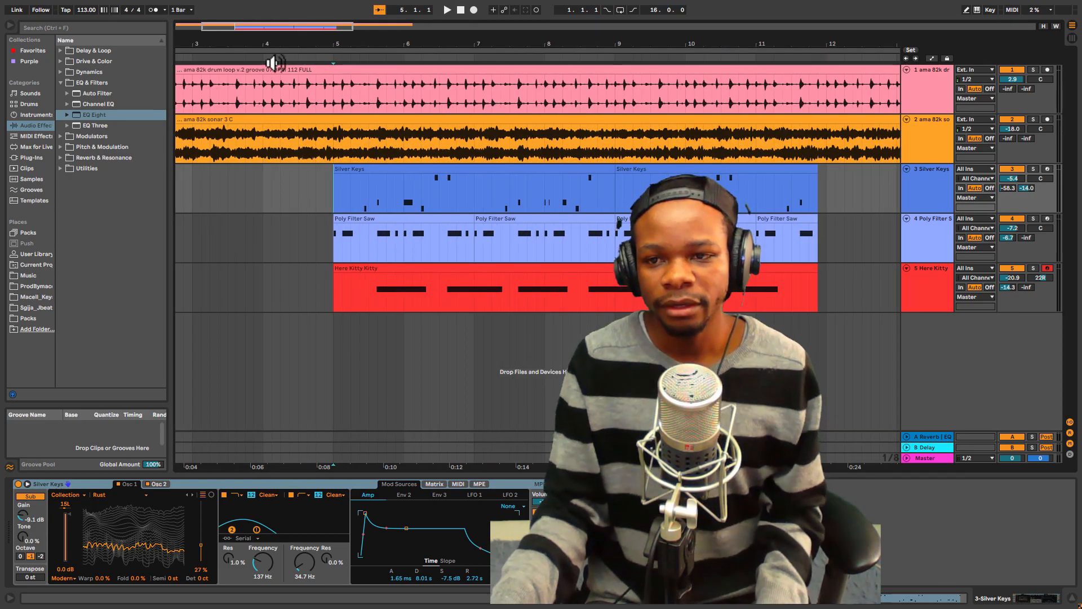
key("Tab")
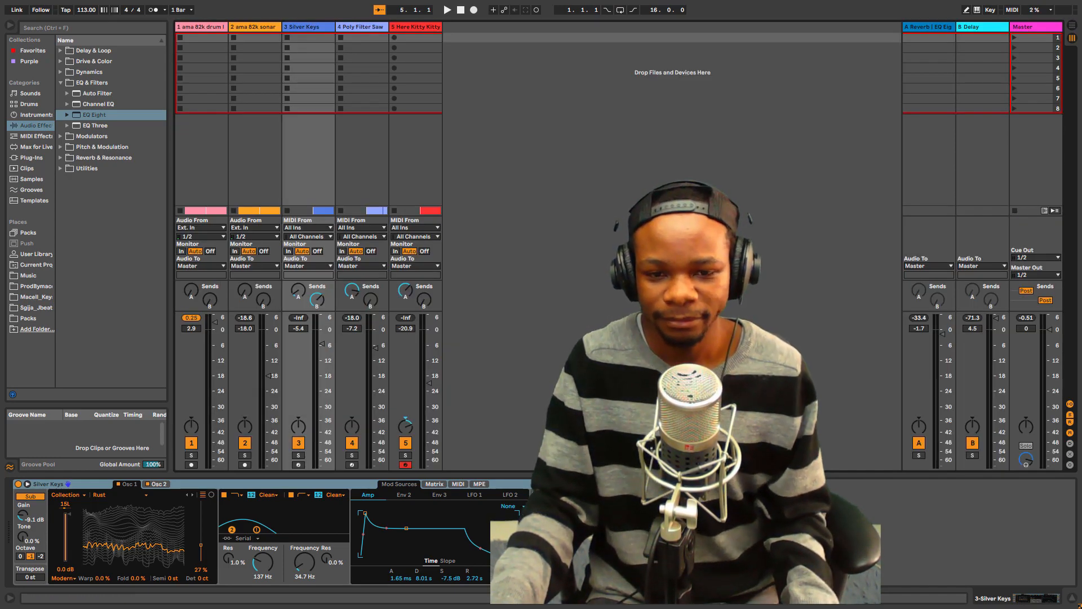